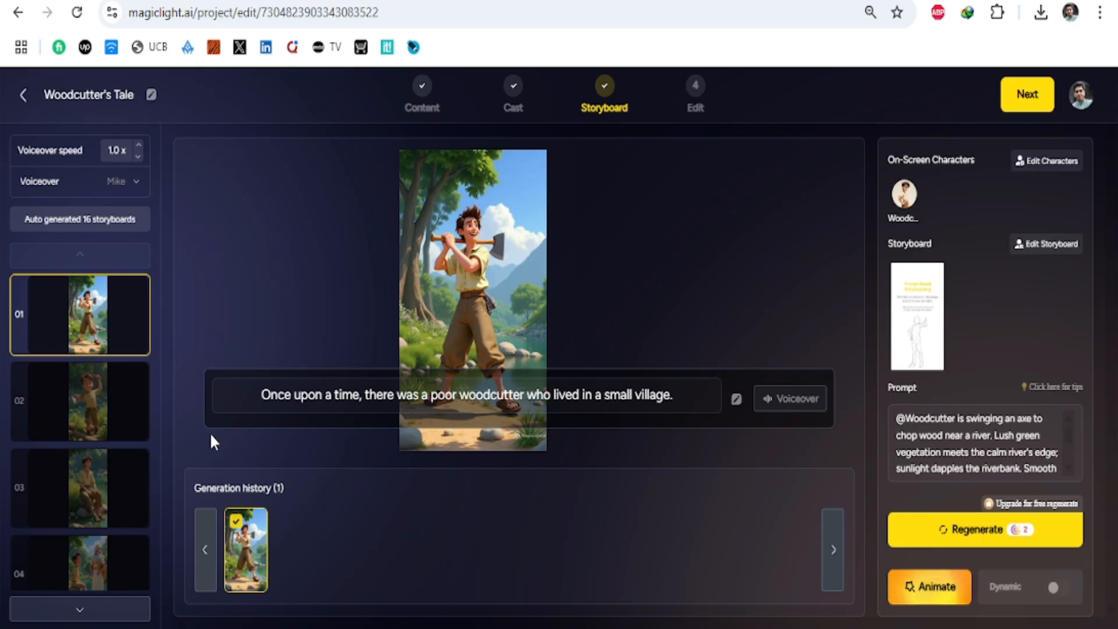
# Step: Review the Woodcutter's Tale storyboard shots and set the project's voiceover to Tim
pyautogui.scroll(-10, 95, 344)
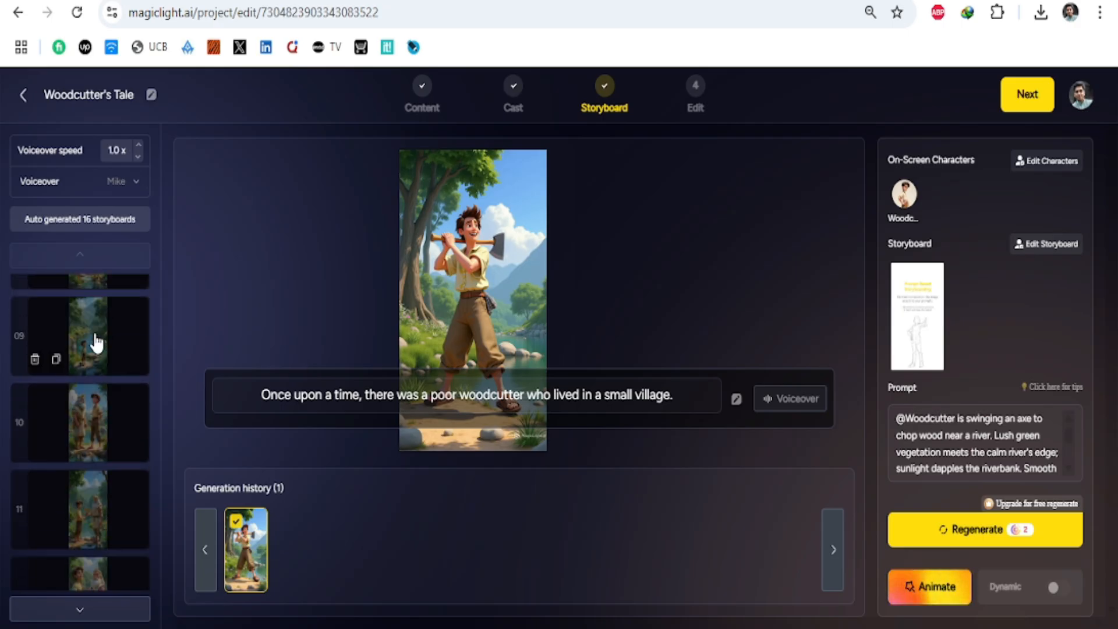
pyautogui.scroll(10, 95, 344)
pyautogui.click(91, 402)
pyautogui.click(88, 320)
pyautogui.click(38, 186)
pyautogui.click(52, 242)
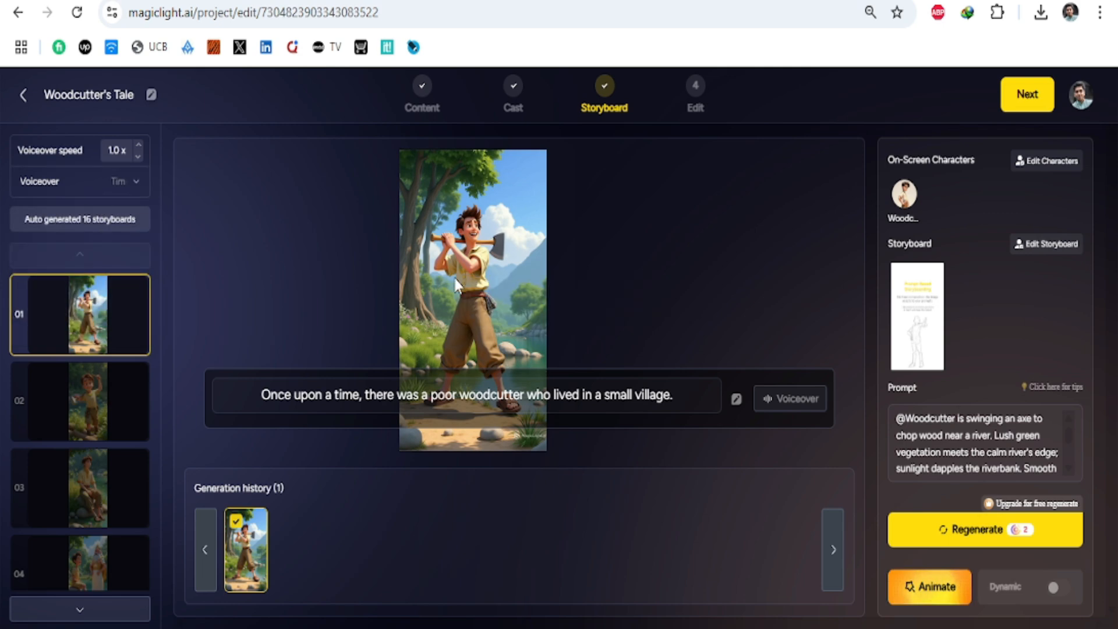
# Step: Animate the first storyboard shot and advance the Woodcutter's Tale project to the Edit stage
pyautogui.click(929, 586)
pyautogui.click(596, 576)
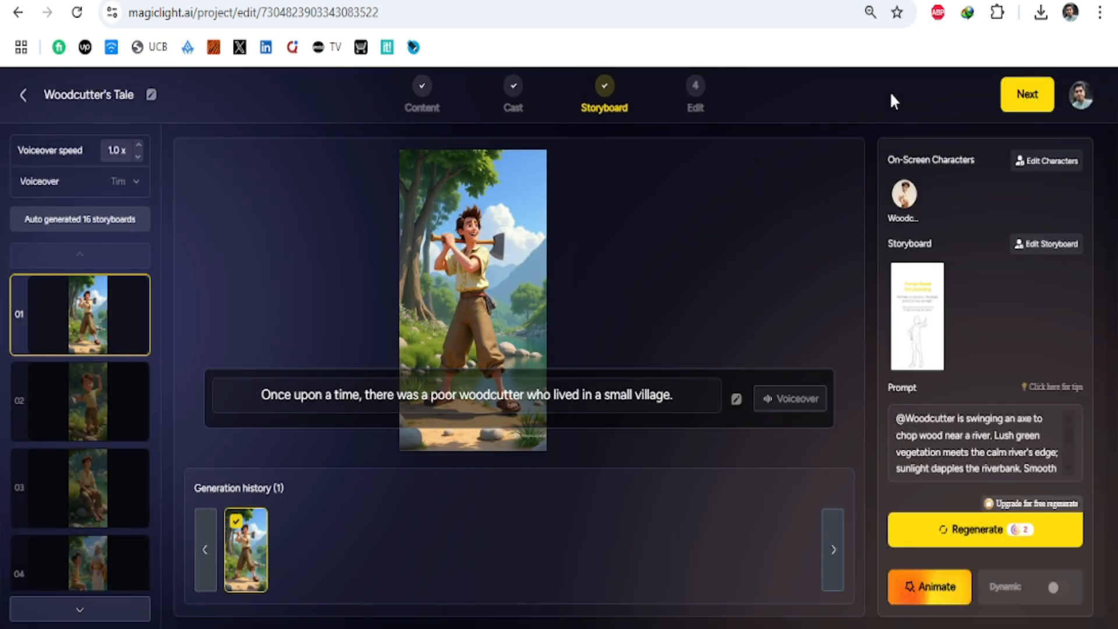
pyautogui.click(107, 394)
pyautogui.click(1027, 103)
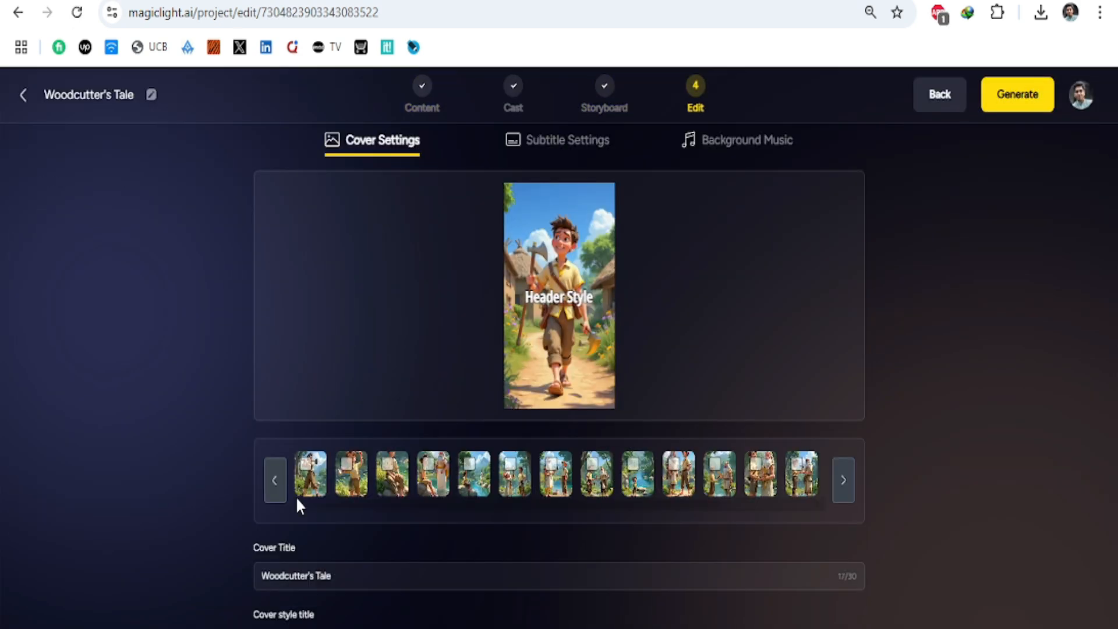
pyautogui.click(599, 491)
pyautogui.click(433, 473)
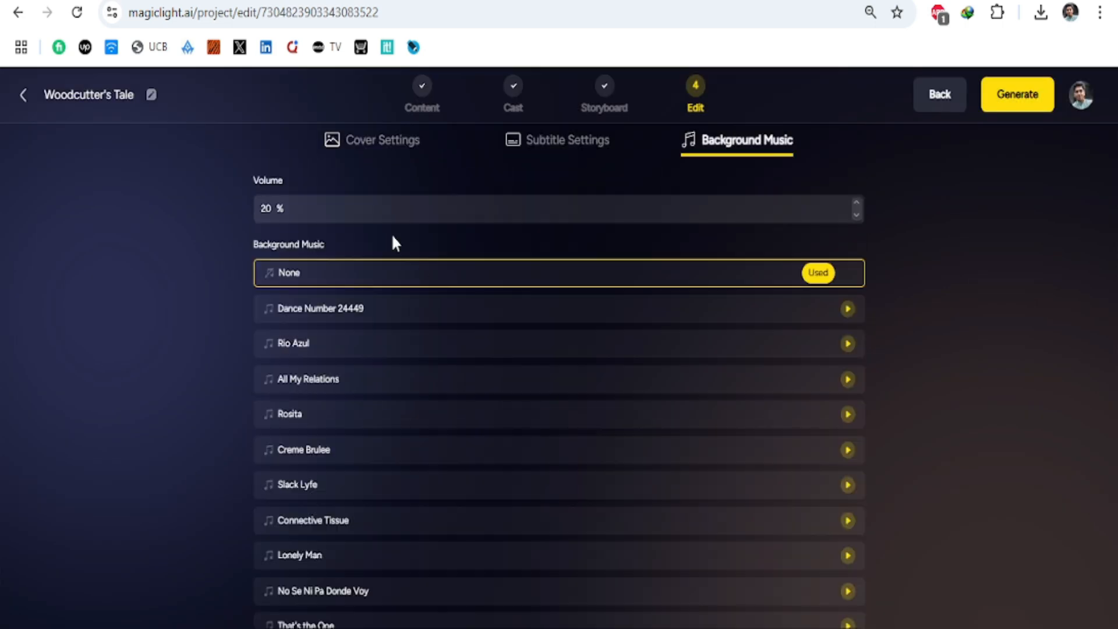
# Step: Set the background music to None and generate the Woodcutter's Tale video
pyautogui.click(848, 485)
pyautogui.click(850, 272)
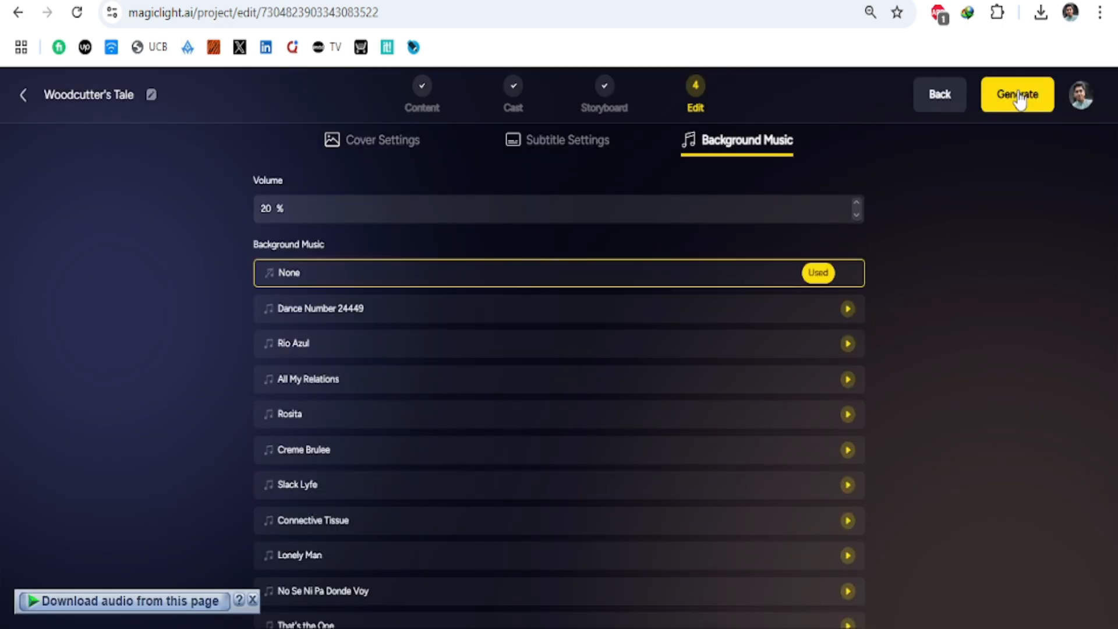
pyautogui.click(1018, 98)
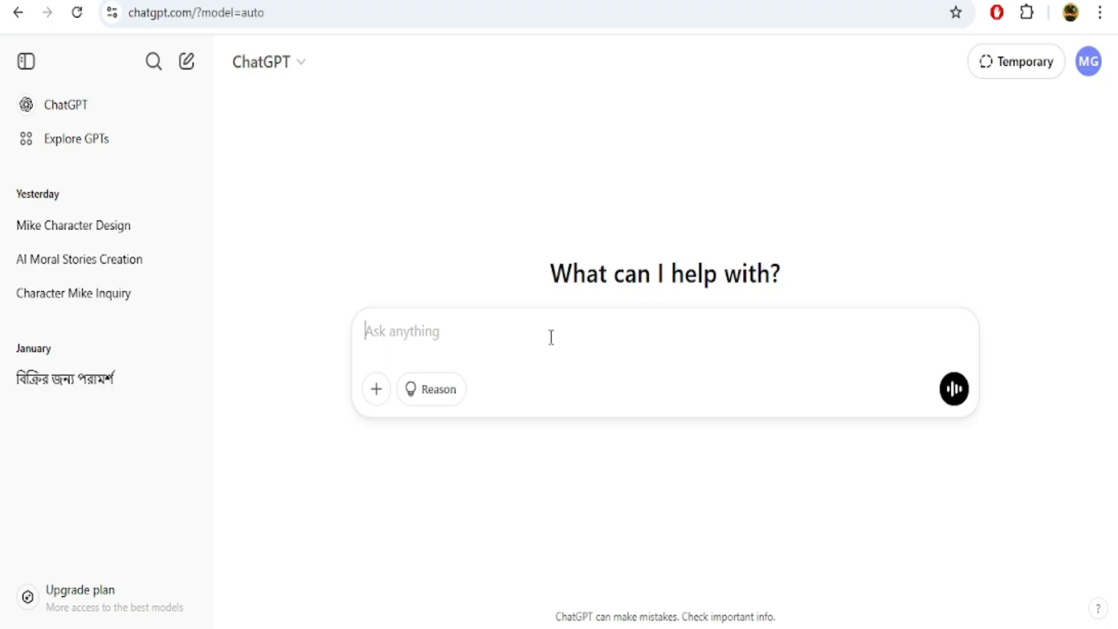
# Step: Ask ChatGPT to "Write a story of honest woodcutter"
pyautogui.write('Writ')
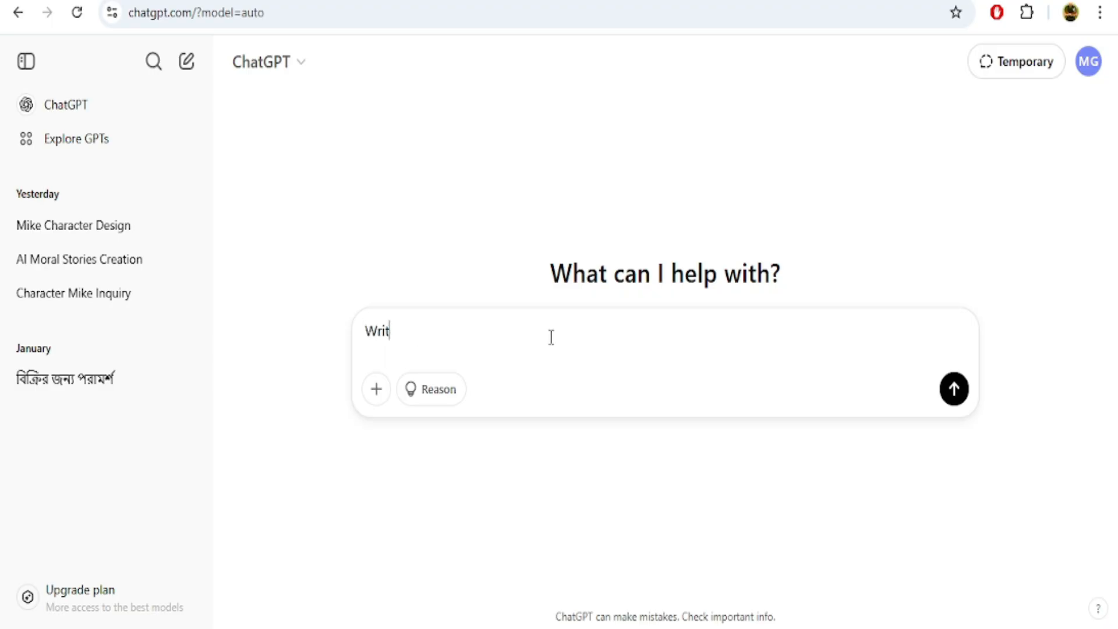
pyautogui.write('e a')
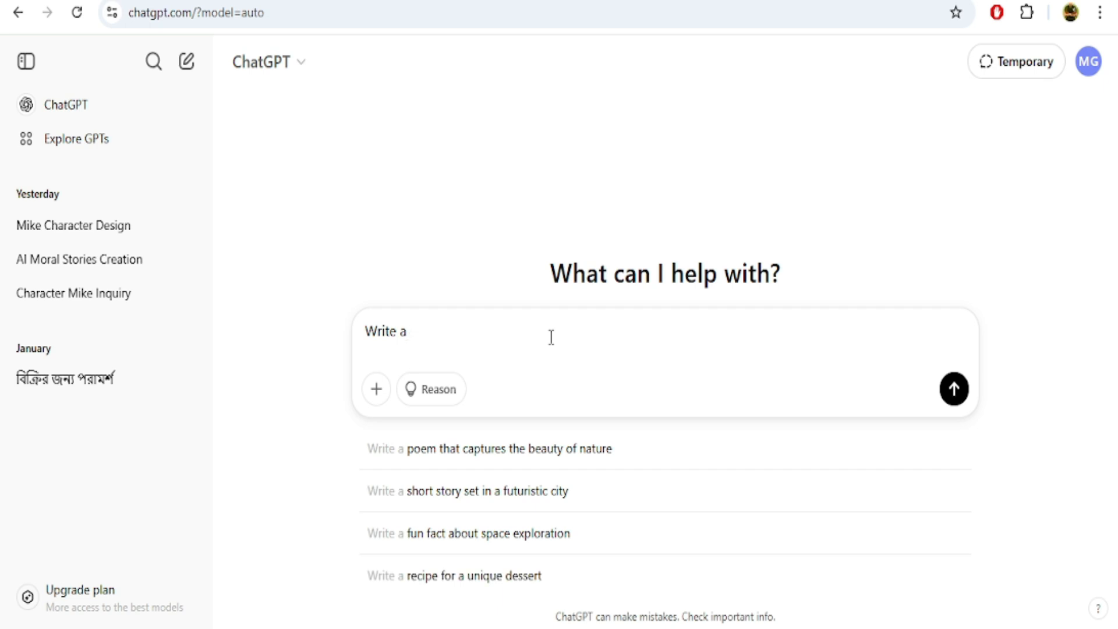
pyautogui.write(' story of ')
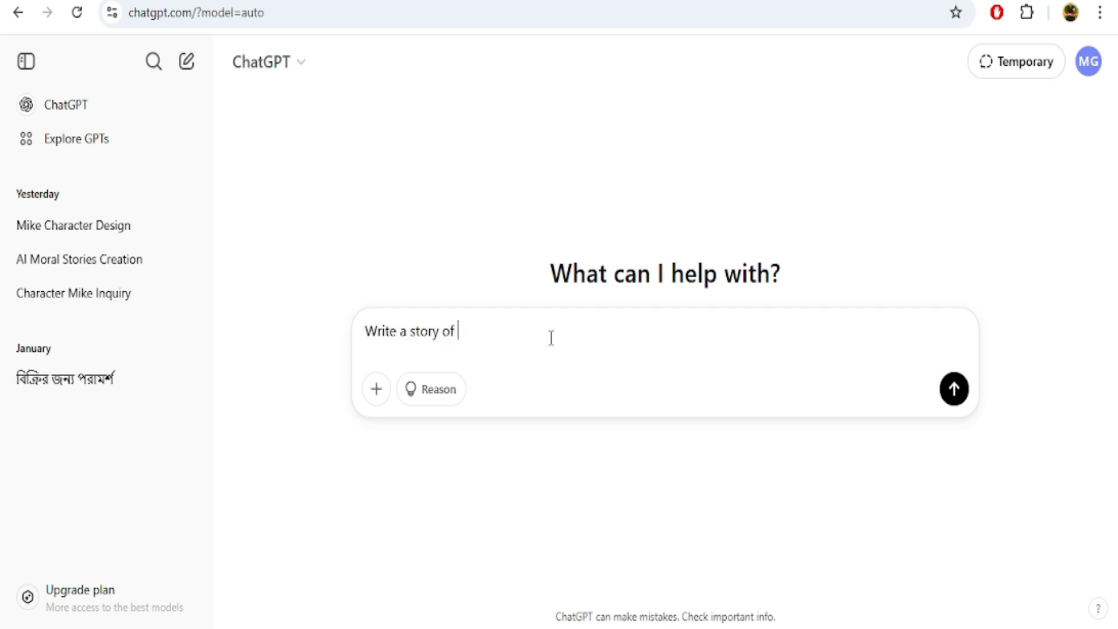
pyautogui.write('honest woodcutter')
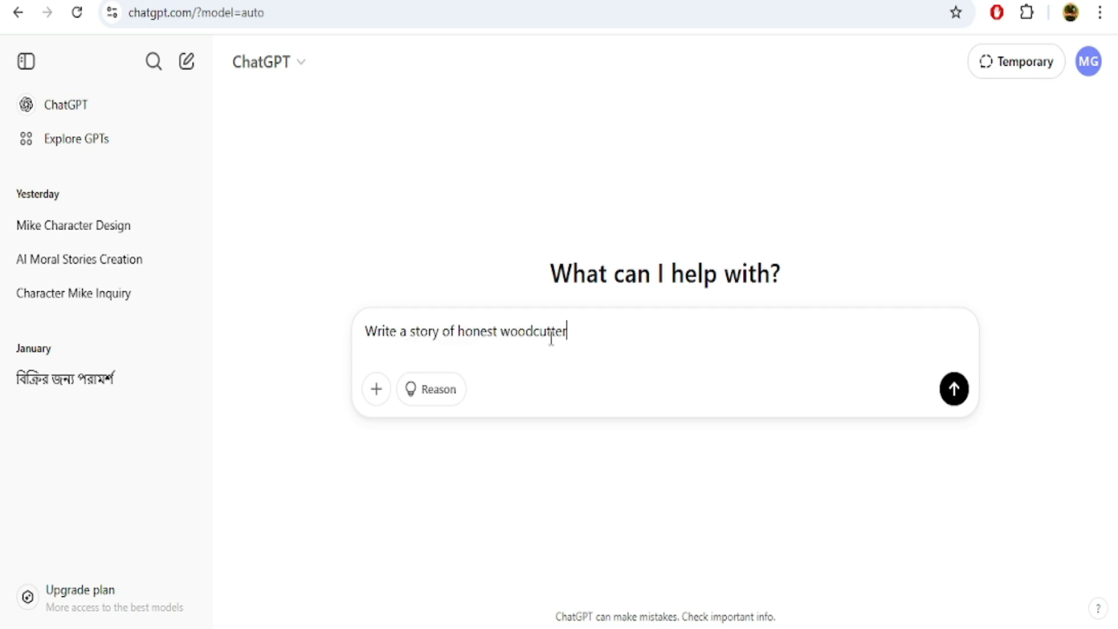
pyautogui.press('Return')
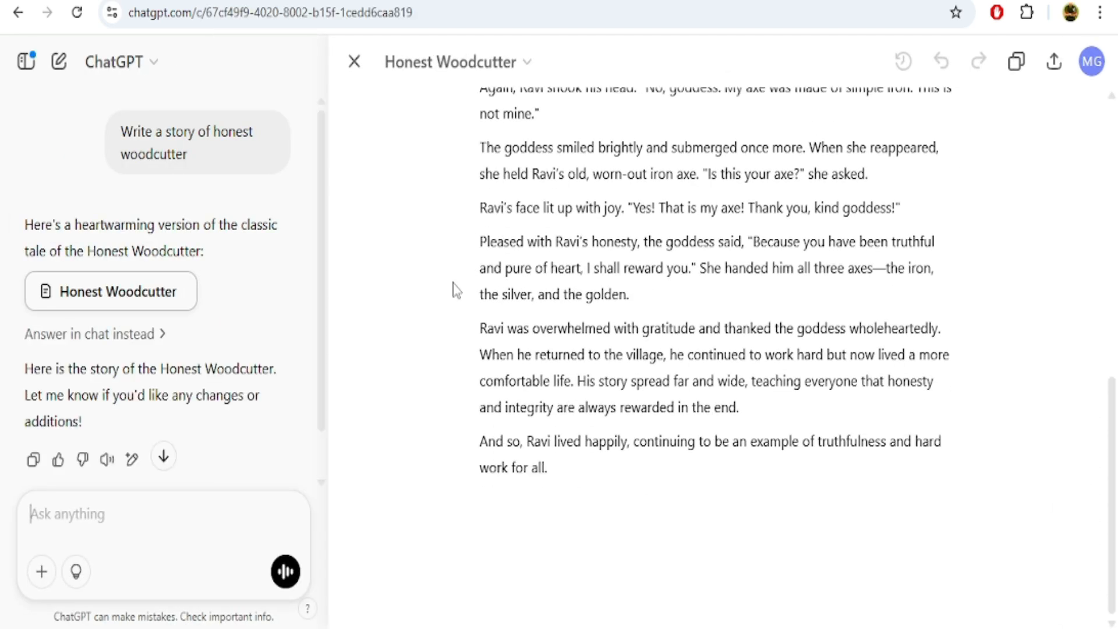
# Step: Copy the full text of the generated Honest Woodcutter story
pyautogui.scroll(10, 450, 289)
pyautogui.moveTo(482, 191); pyautogui.dragTo(542, 466)
pyautogui.rightClick(537, 354)
pyautogui.click(593, 205)
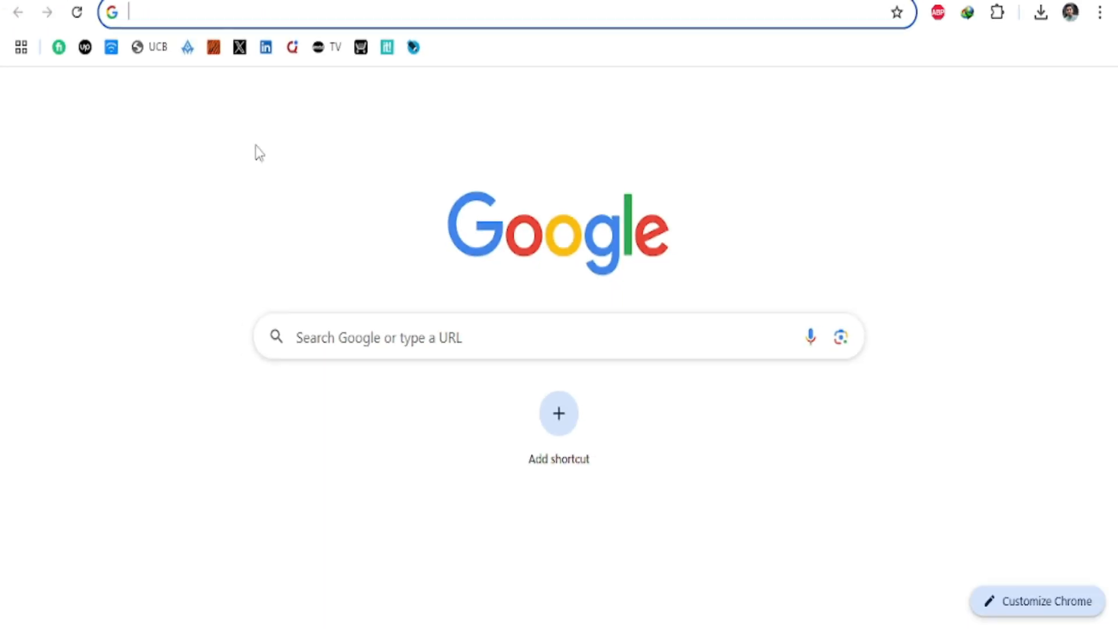
# Step: Search Google for "magic light" in the browser
pyautogui.click(356, 341)
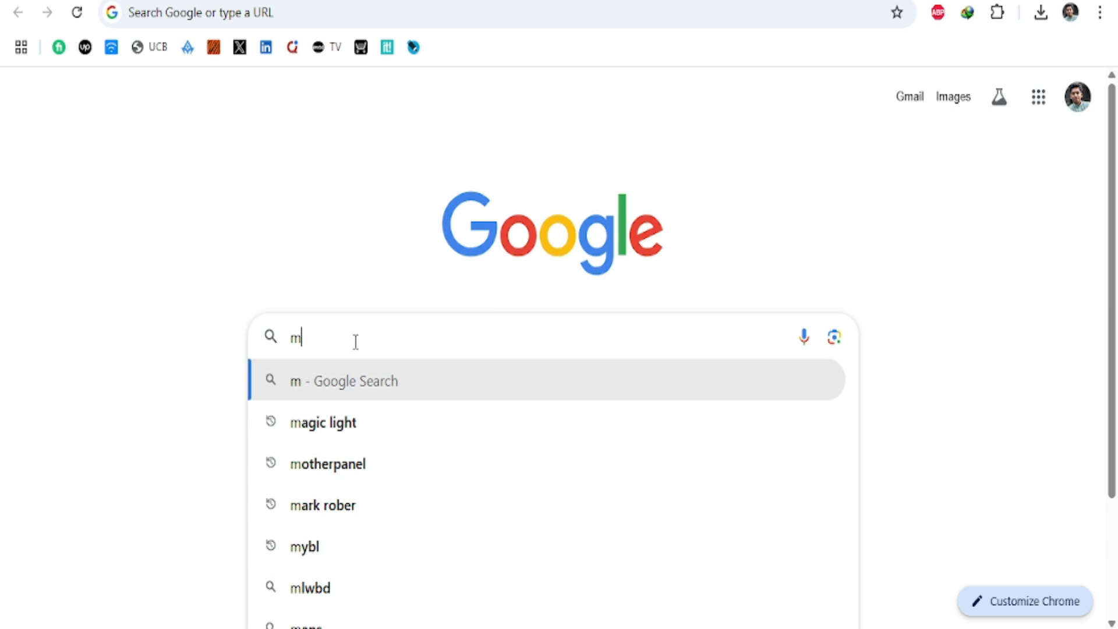
pyautogui.write('magic')
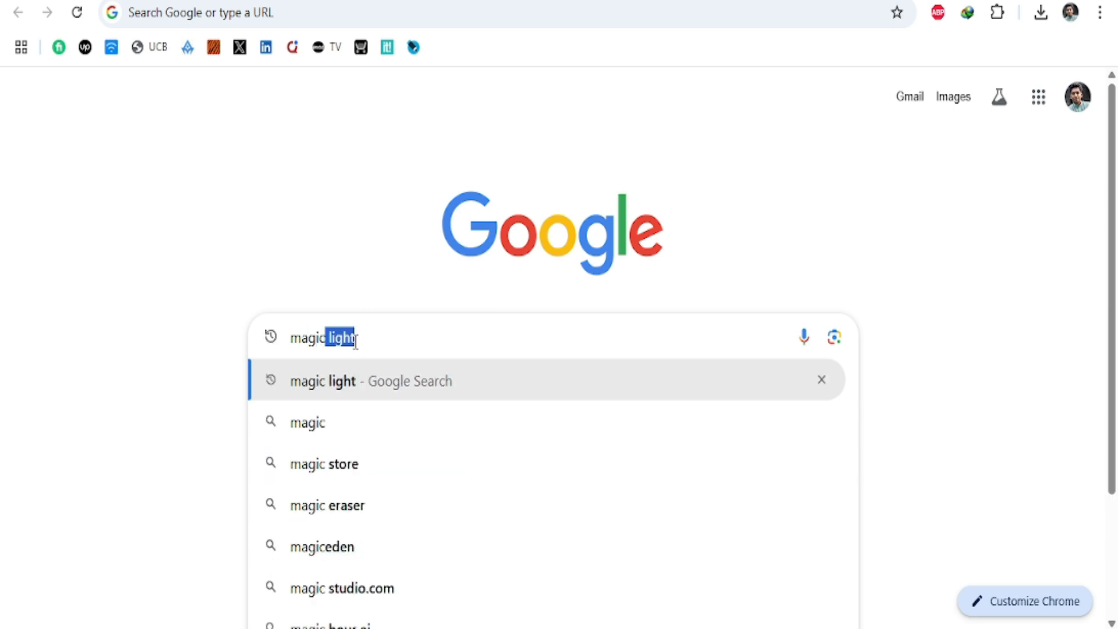
pyautogui.press('Return')
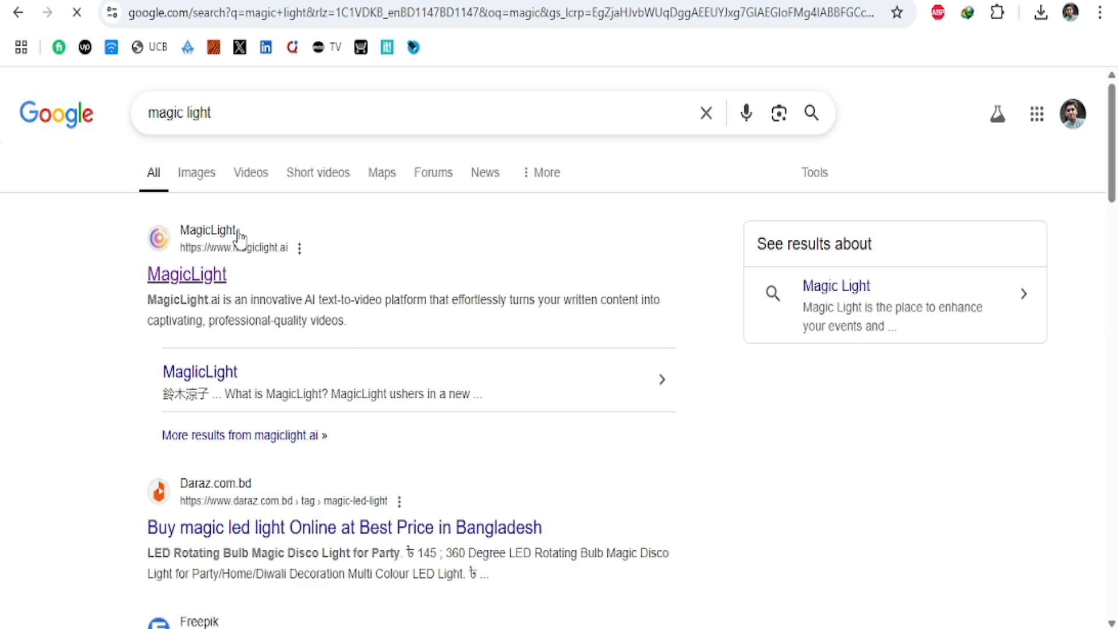
# Step: Open the MagicLight website from the search results and log in with the Google account
pyautogui.click(201, 270)
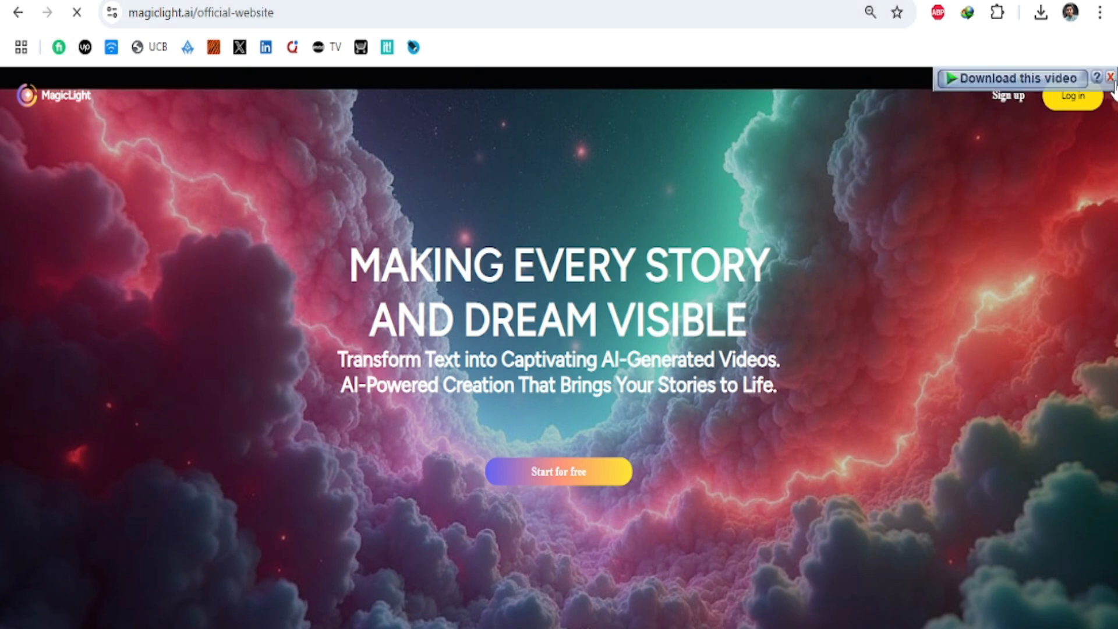
pyautogui.click(1061, 100)
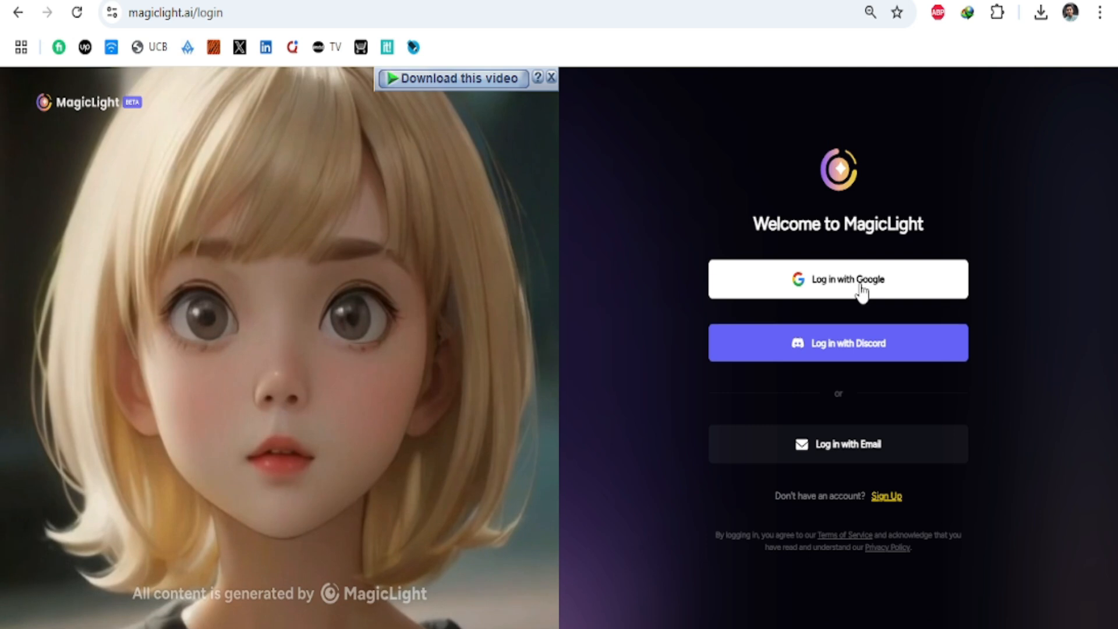
pyautogui.click(860, 285)
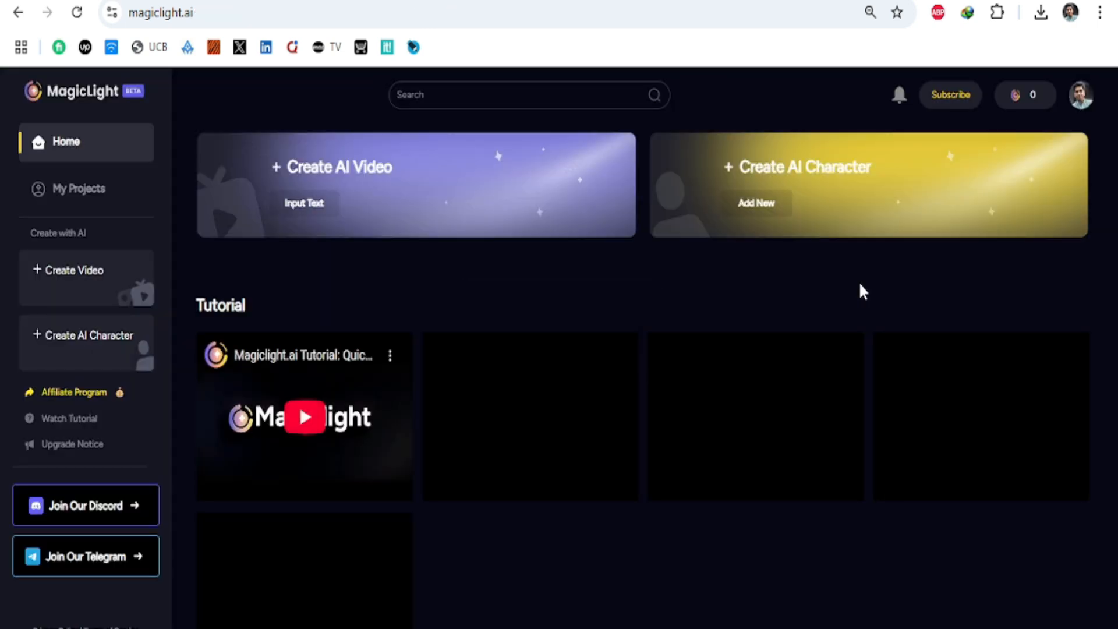
# Step: Look through the MagicLight tutorials and community videos, and start a new video project
pyautogui.scroll(-8, 859, 281)
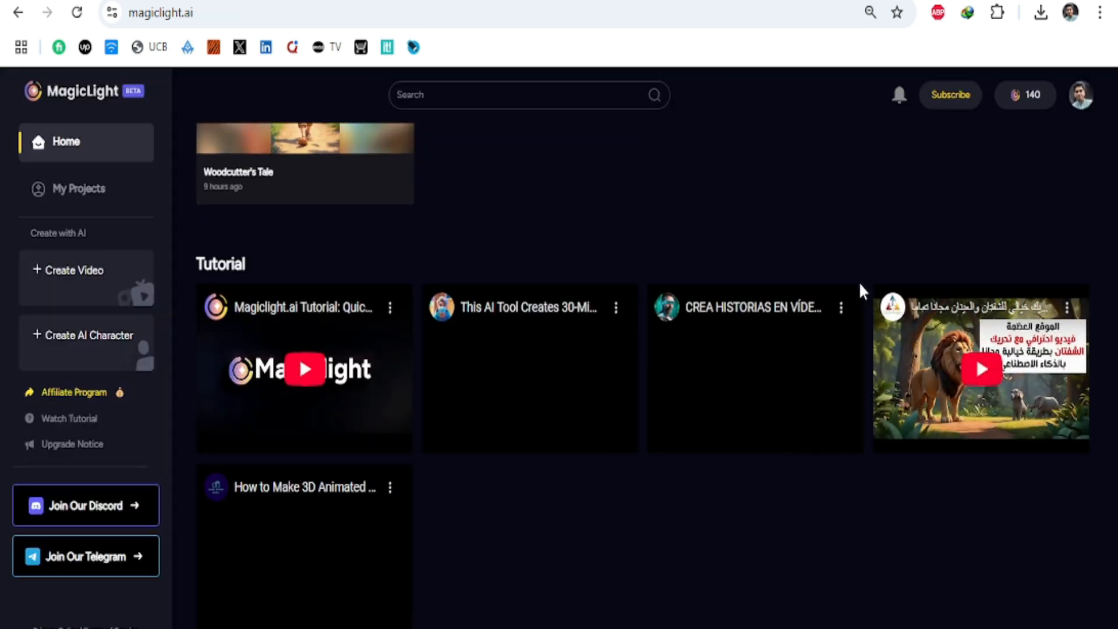
pyautogui.scroll(-3, 858, 282)
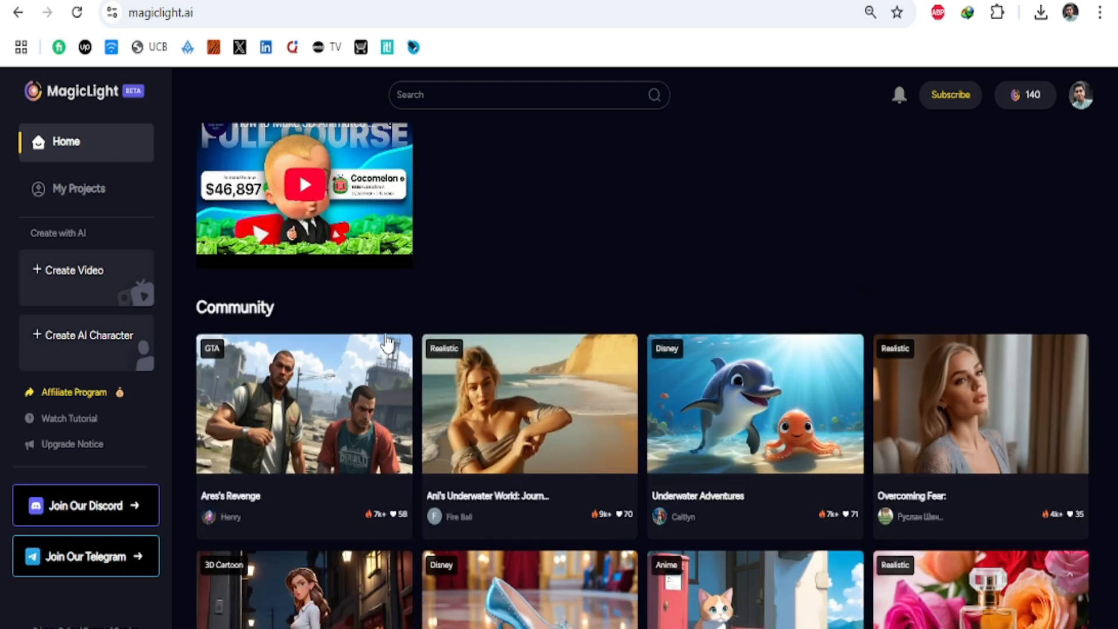
pyautogui.scroll(-2, 630, 345)
pyautogui.scroll(-1, 630, 349)
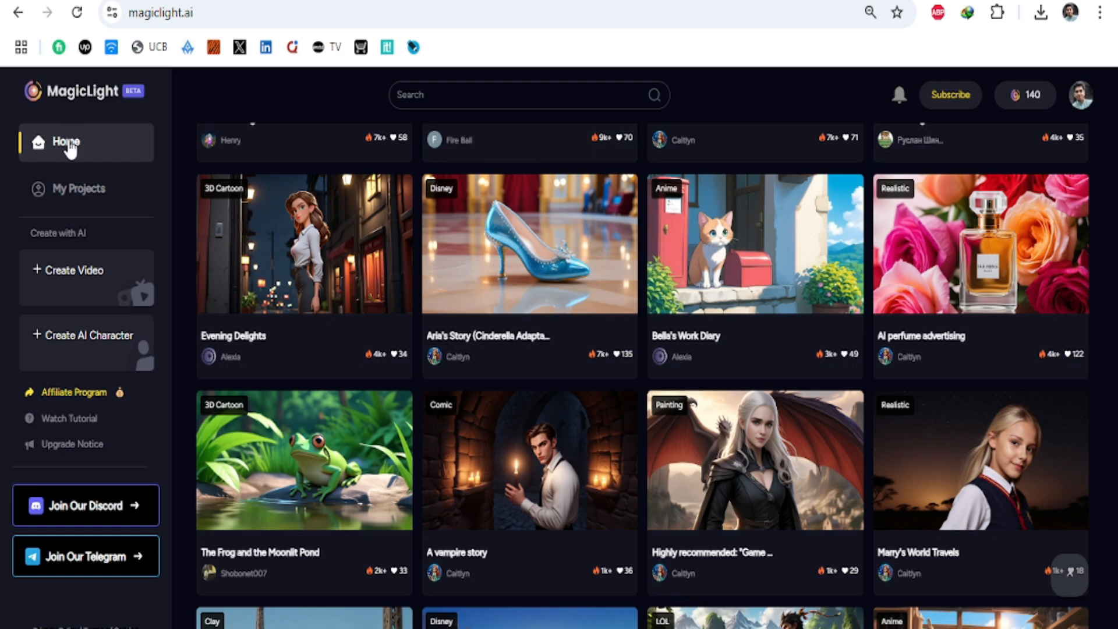
pyautogui.click(79, 277)
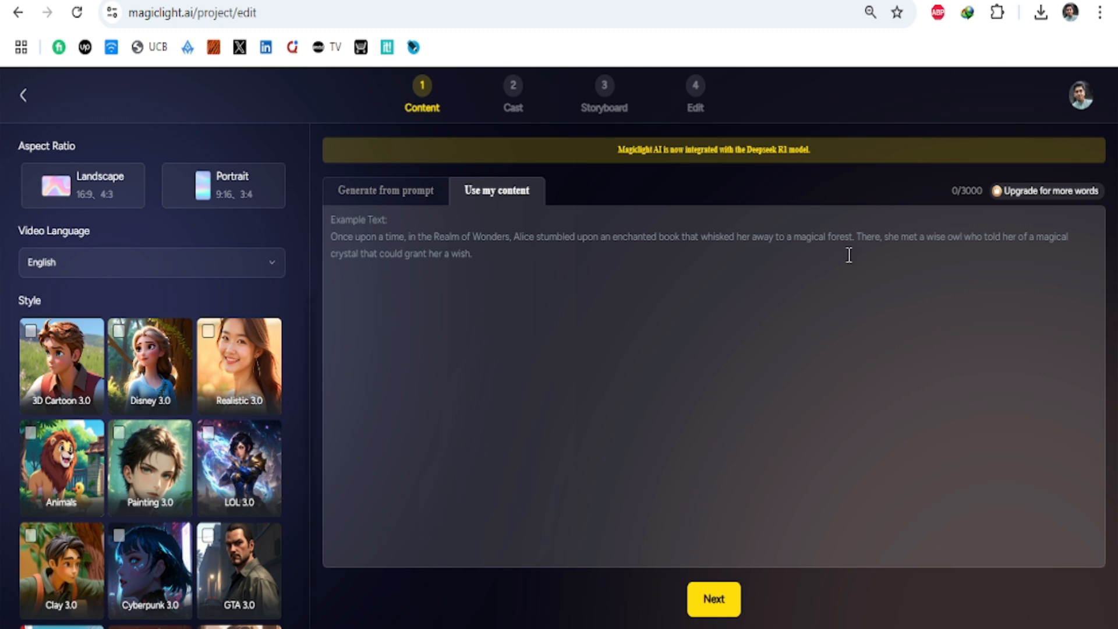
# Step: Paste the copied Honest Woodcutter story as the video's own content and check it from the beginning
pyautogui.rightClick(537, 253)
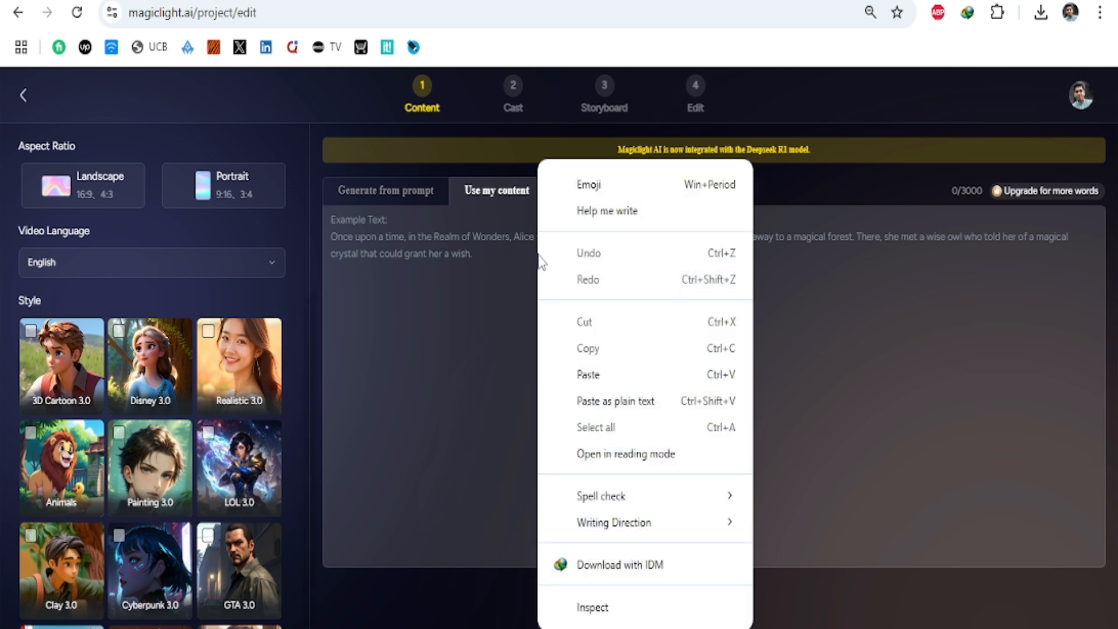
pyautogui.click(602, 374)
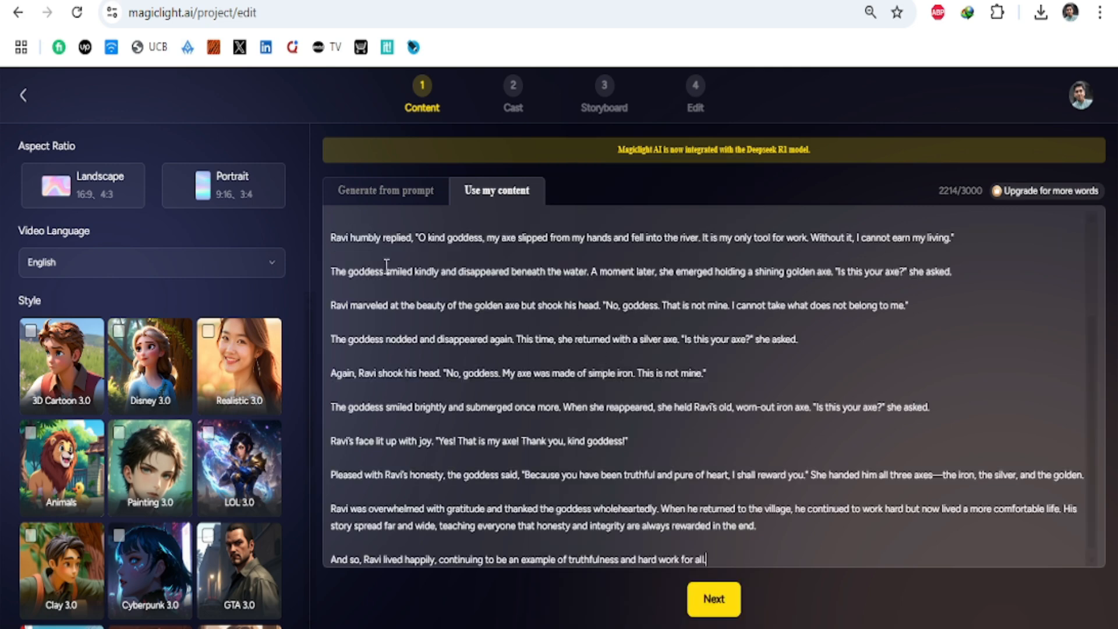
pyautogui.scroll(3, 421, 361)
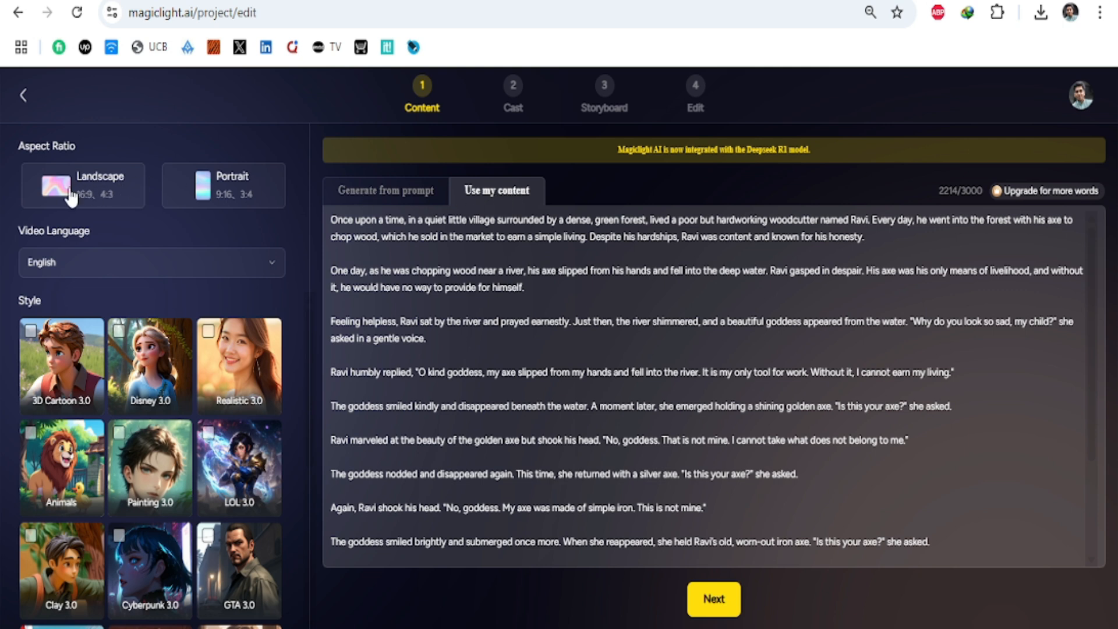
# Step: Set the video to Portrait aspect ratio, English language and the 3D Cartoon 3.0 style
pyautogui.click(245, 196)
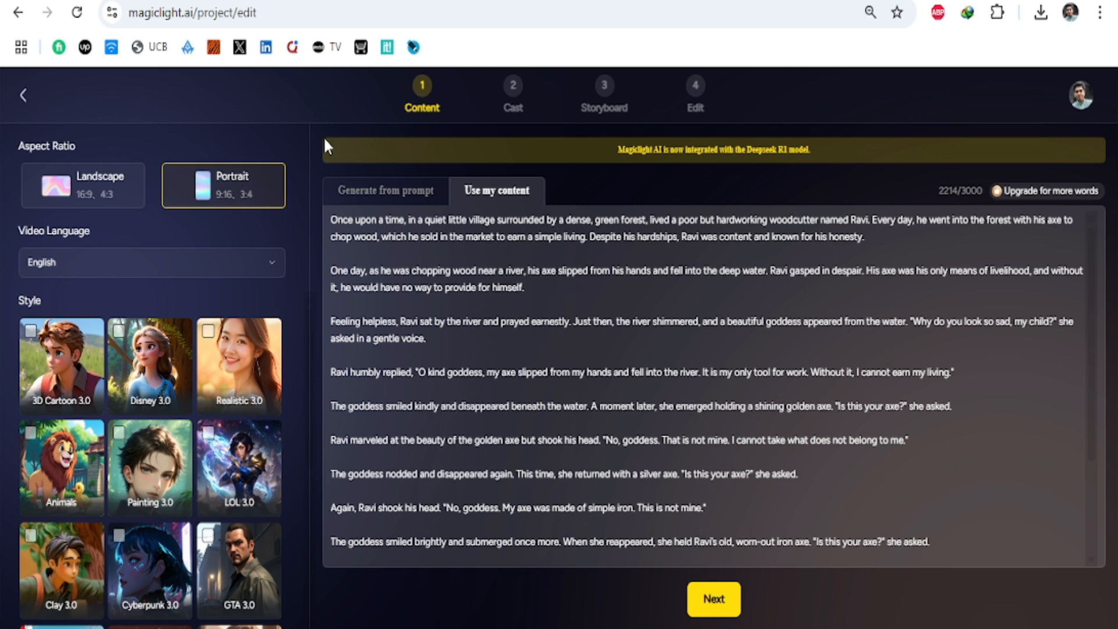
pyautogui.click(68, 269)
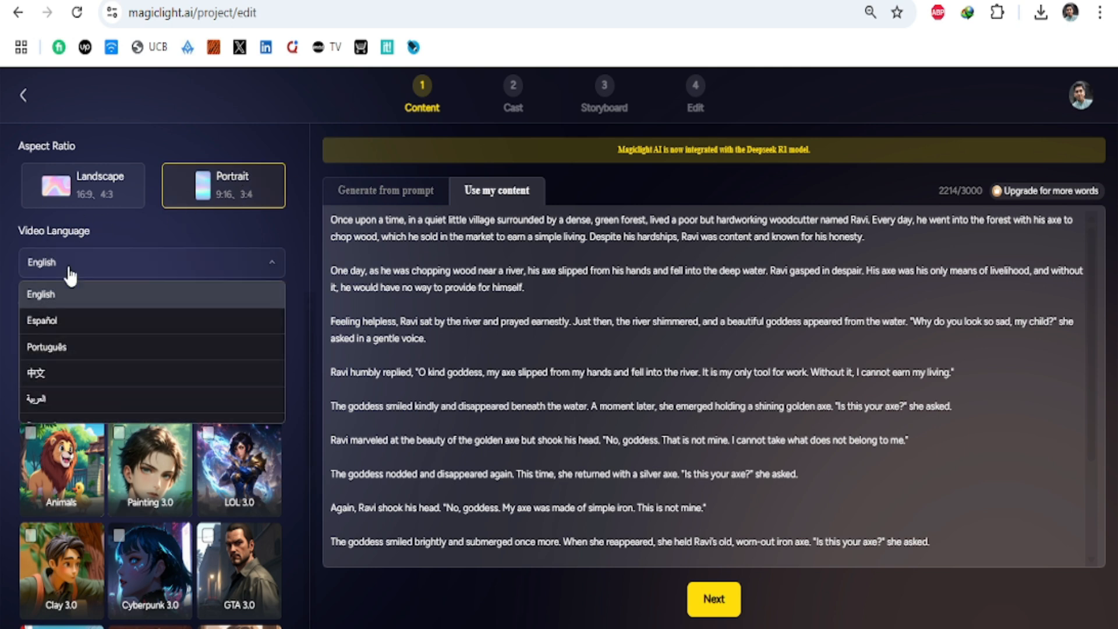
pyautogui.click(68, 297)
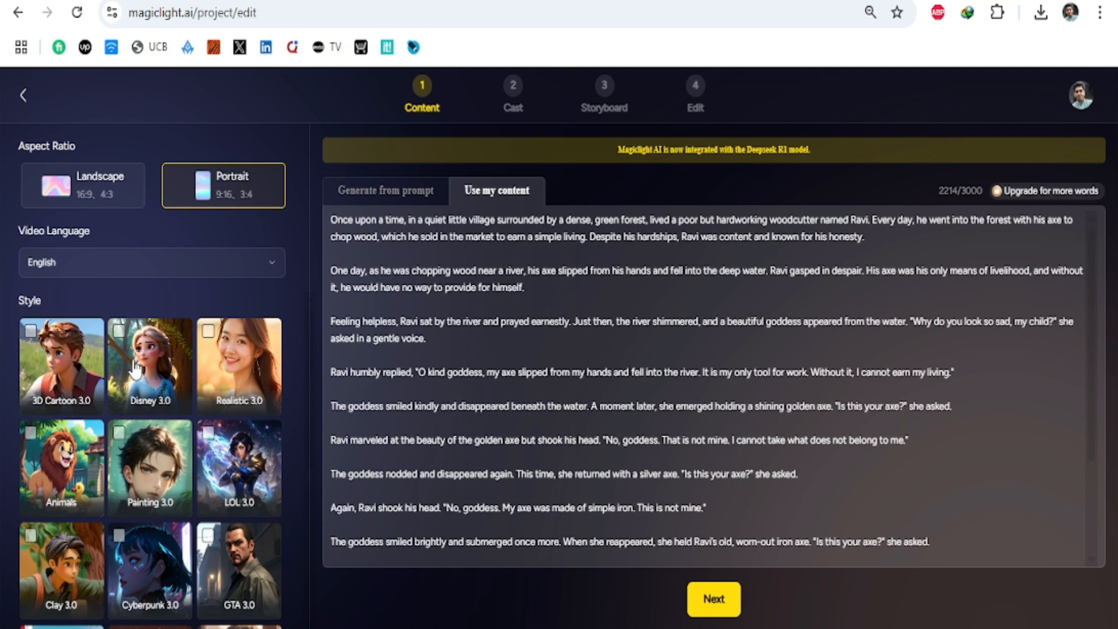
pyautogui.click(62, 357)
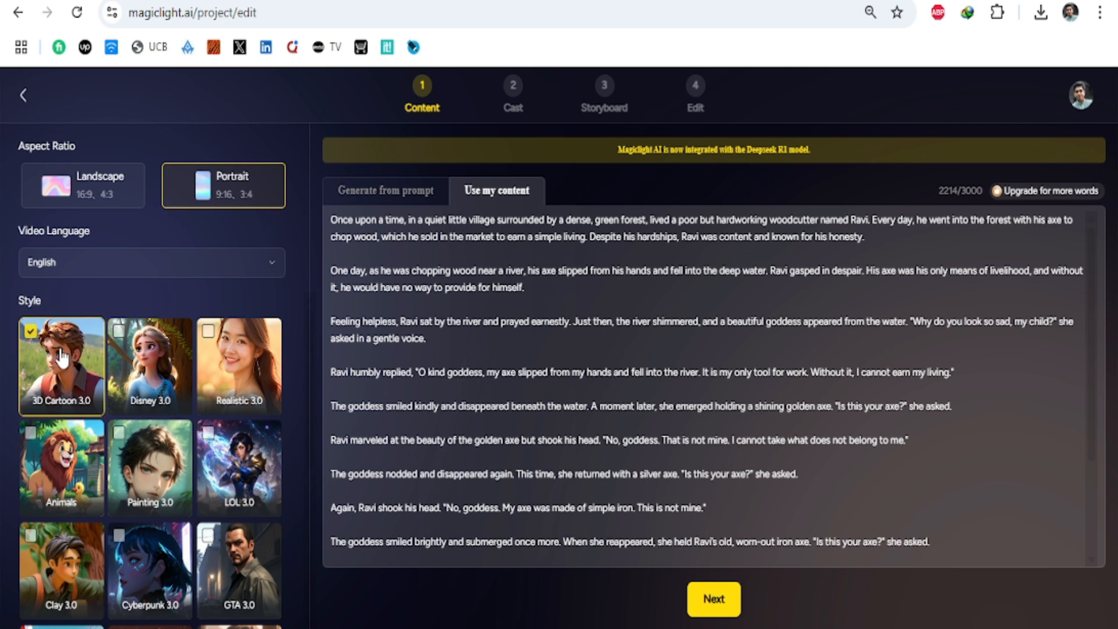
# Step: Break the story down into shots, check the shot texts and continue to the Cast stage
pyautogui.click(722, 604)
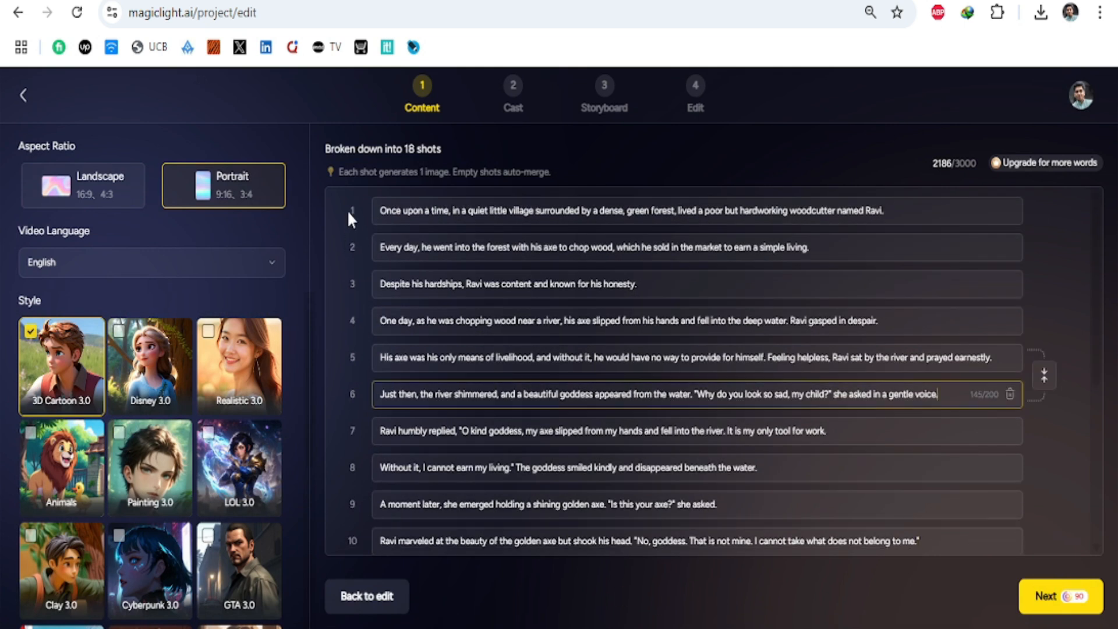
pyautogui.click(459, 205)
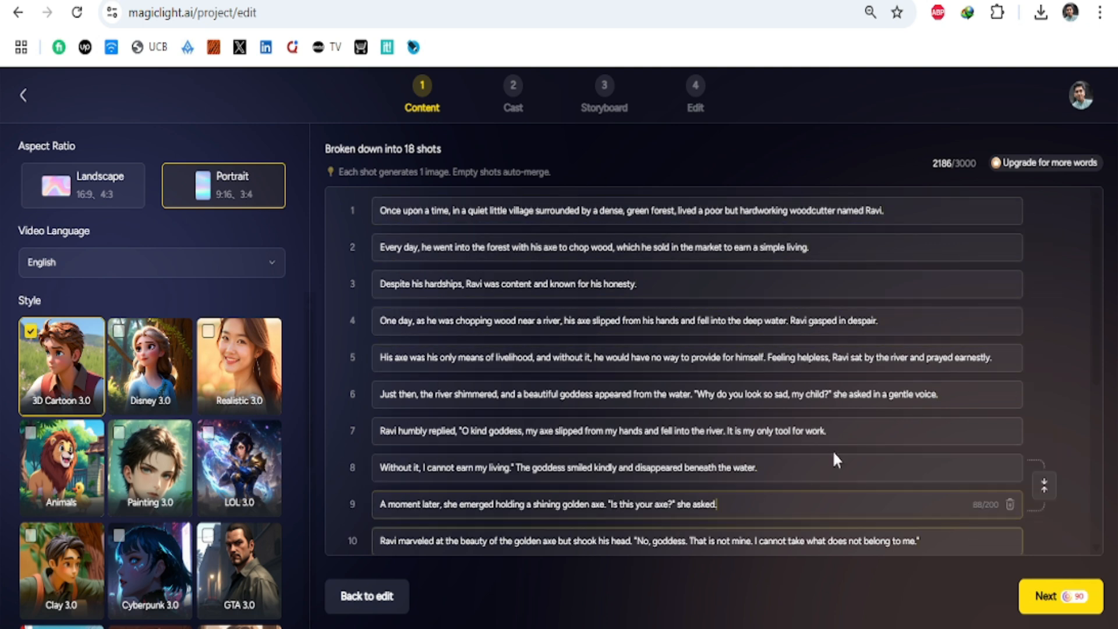
pyautogui.click(809, 438)
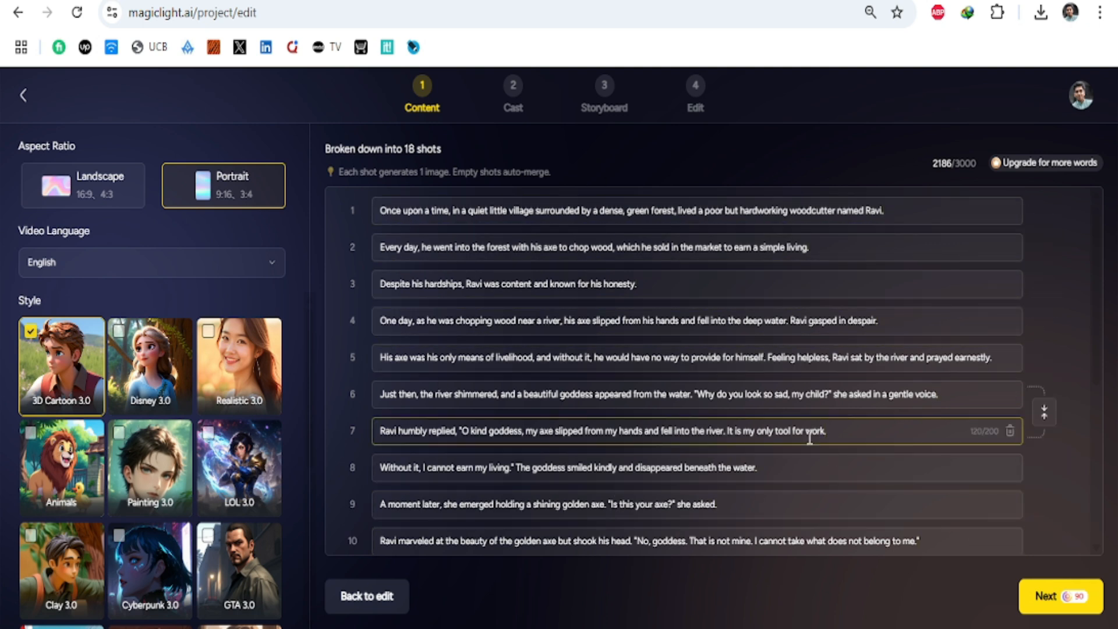
pyautogui.click(1084, 611)
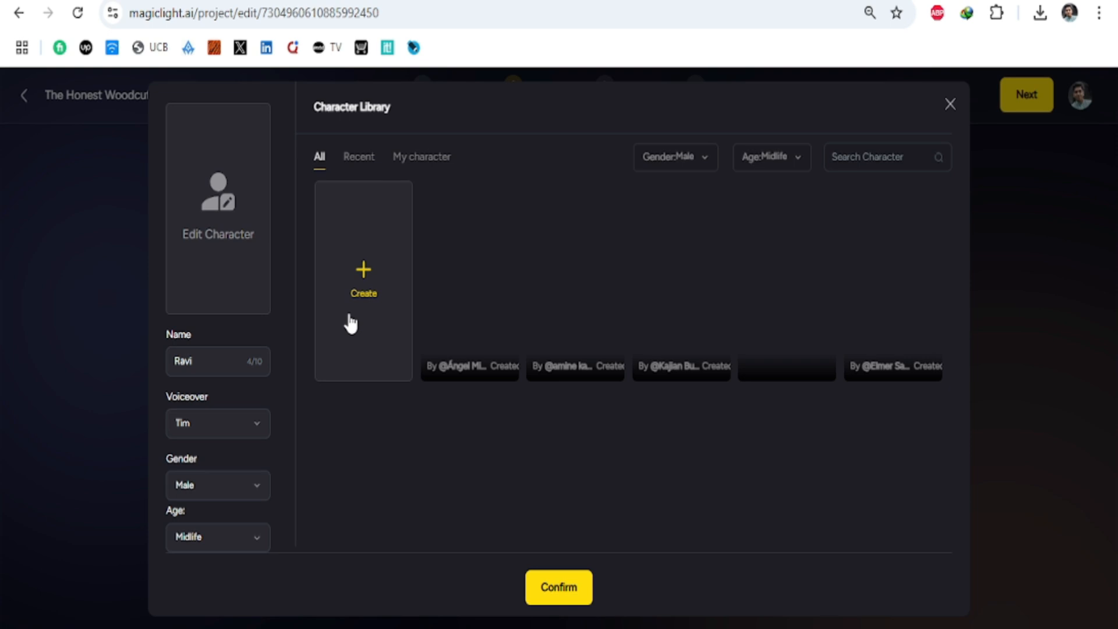
# Step: Filter the Character Library to Young Adult males and give Ravi the brown-haired character in a sleeveless vest
pyautogui.click(774, 156)
pyautogui.click(766, 267)
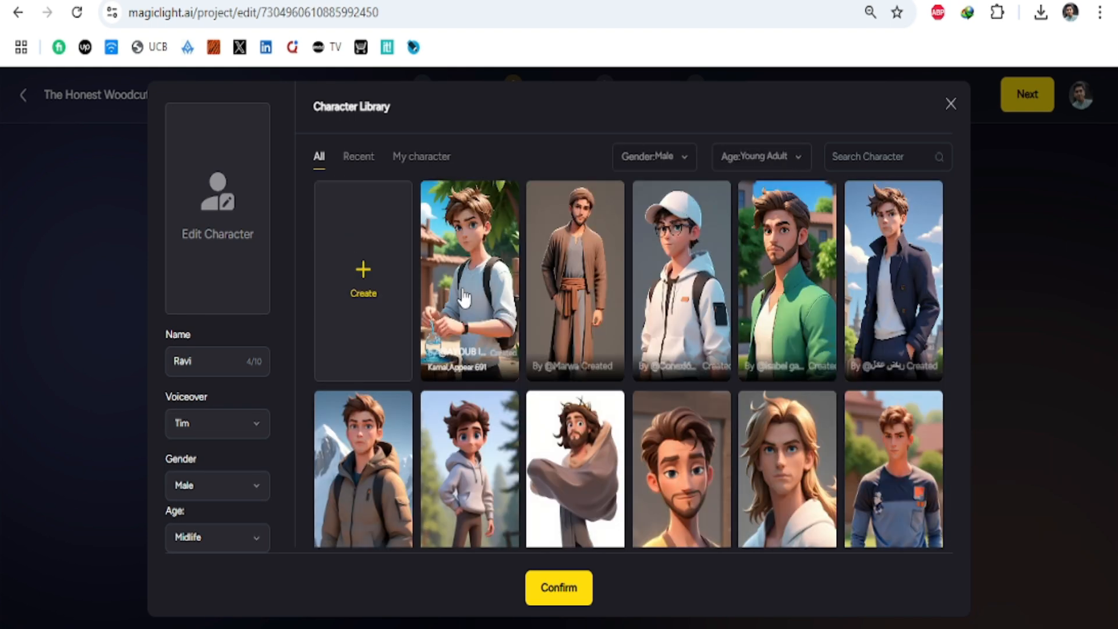
pyautogui.scroll(-10, 464, 298)
pyautogui.scroll(-5, 465, 298)
pyautogui.click(470, 400)
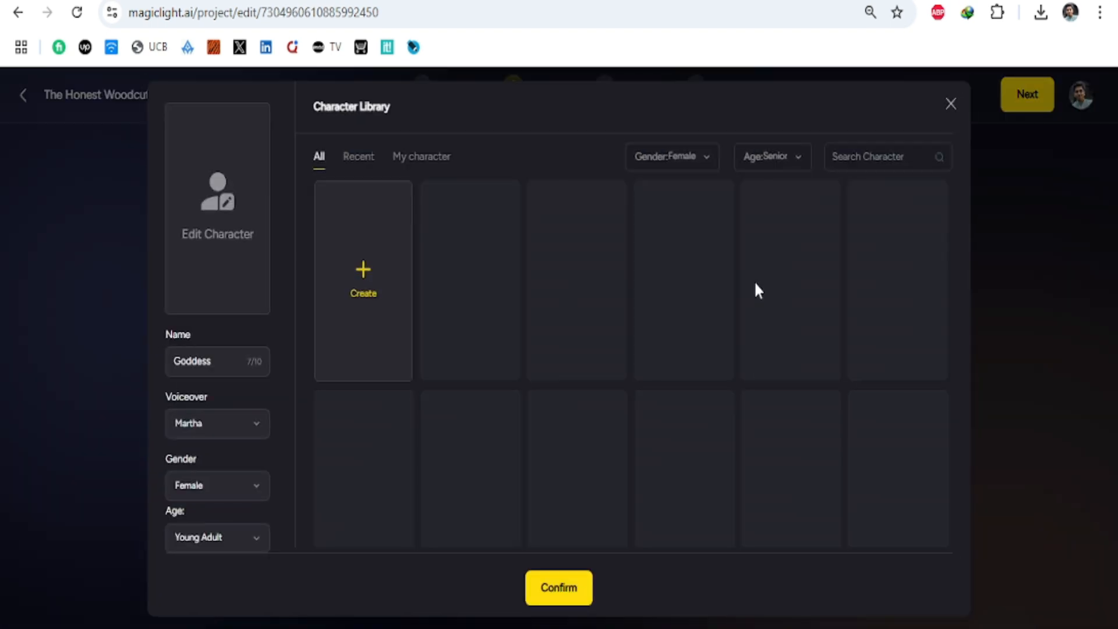
# Step: Browse the male senior and midlife characters for Goddess, search the library for "god" and check the recent characters
pyautogui.scroll(-5, 599, 305)
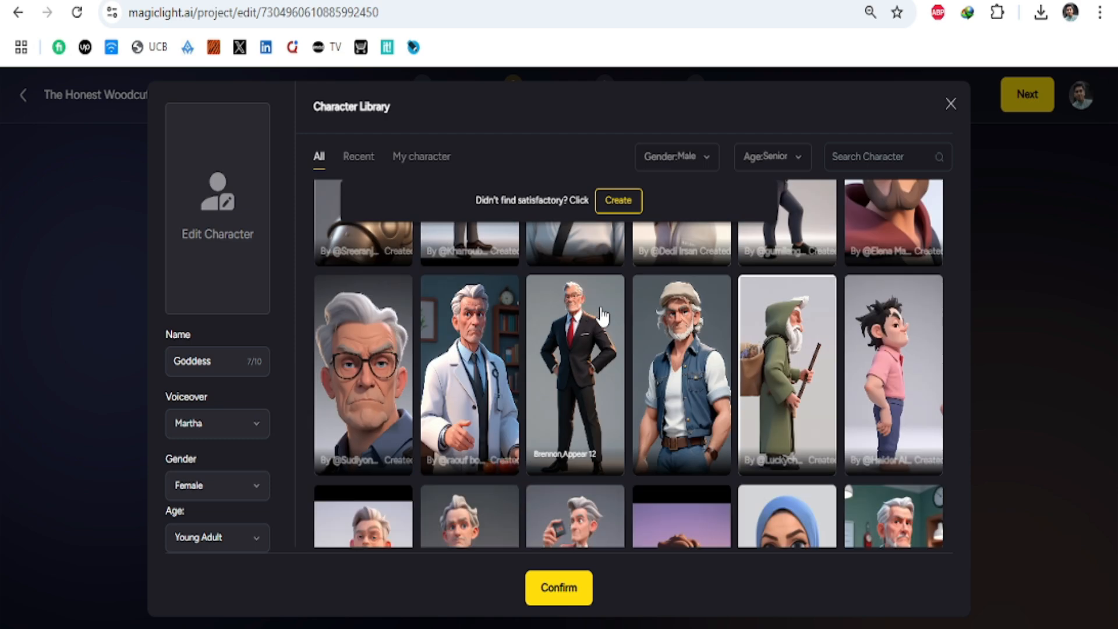
pyautogui.scroll(-10, 631, 357)
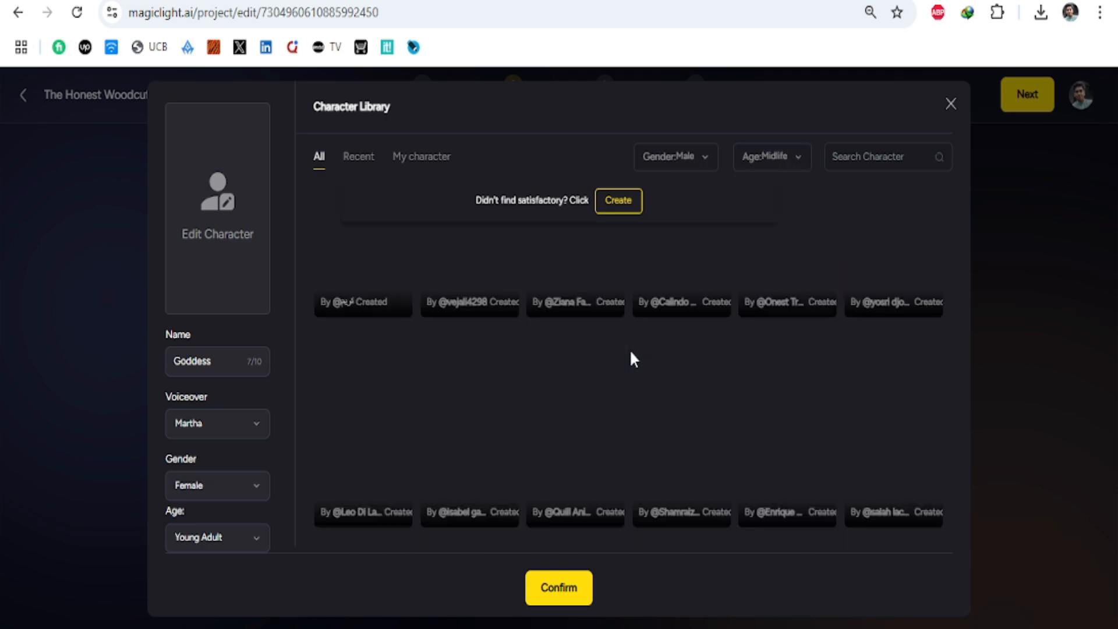
pyautogui.scroll(-15, 676, 382)
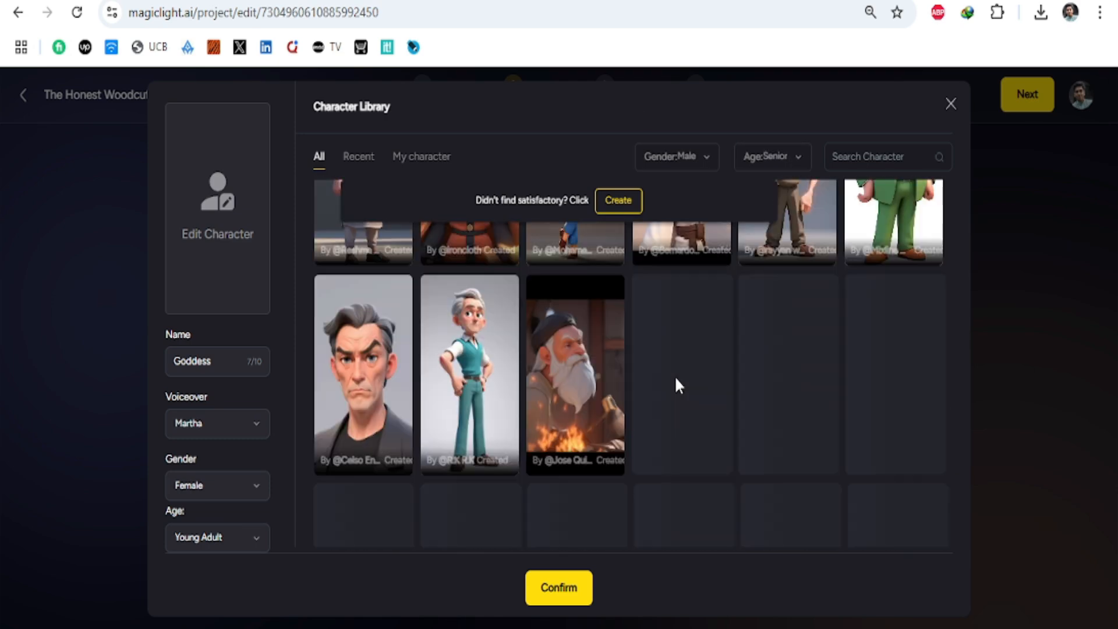
pyautogui.click(839, 156)
pyautogui.write('god')
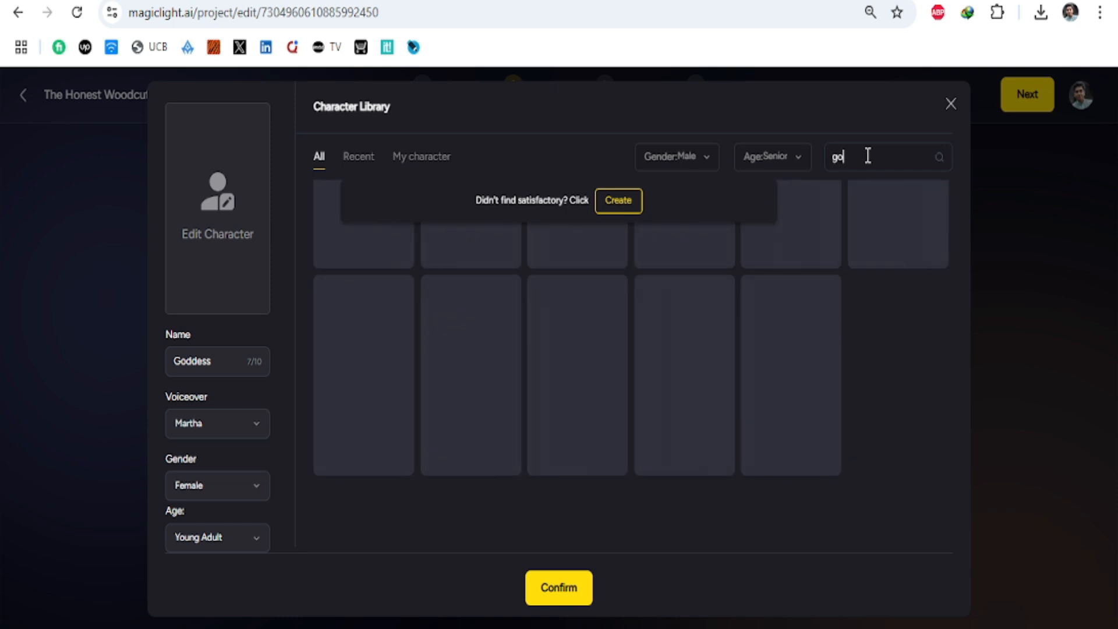
pyautogui.moveTo(854, 156); pyautogui.dragTo(829, 156)
pyautogui.press('BackSpace')
pyautogui.click(359, 156)
pyautogui.click(951, 103)
pyautogui.click(530, 368)
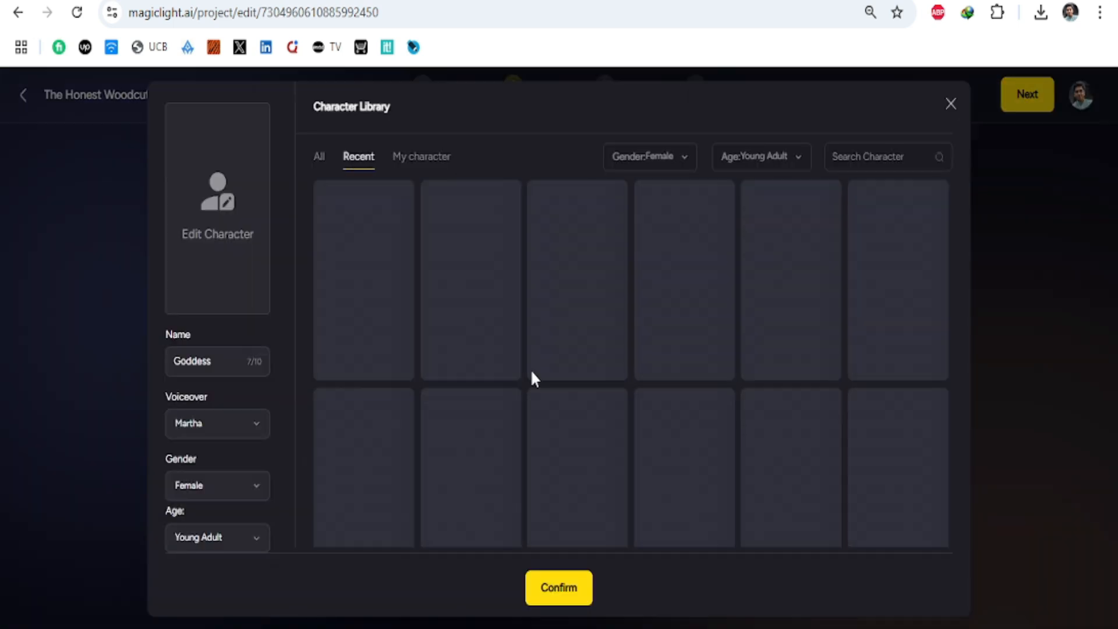
# Step: Assign the white-bearded, haloed character from the male Young Adult group to Goddess and continue to the Storyboard stage
pyautogui.click(319, 157)
pyautogui.click(677, 160)
pyautogui.click(656, 212)
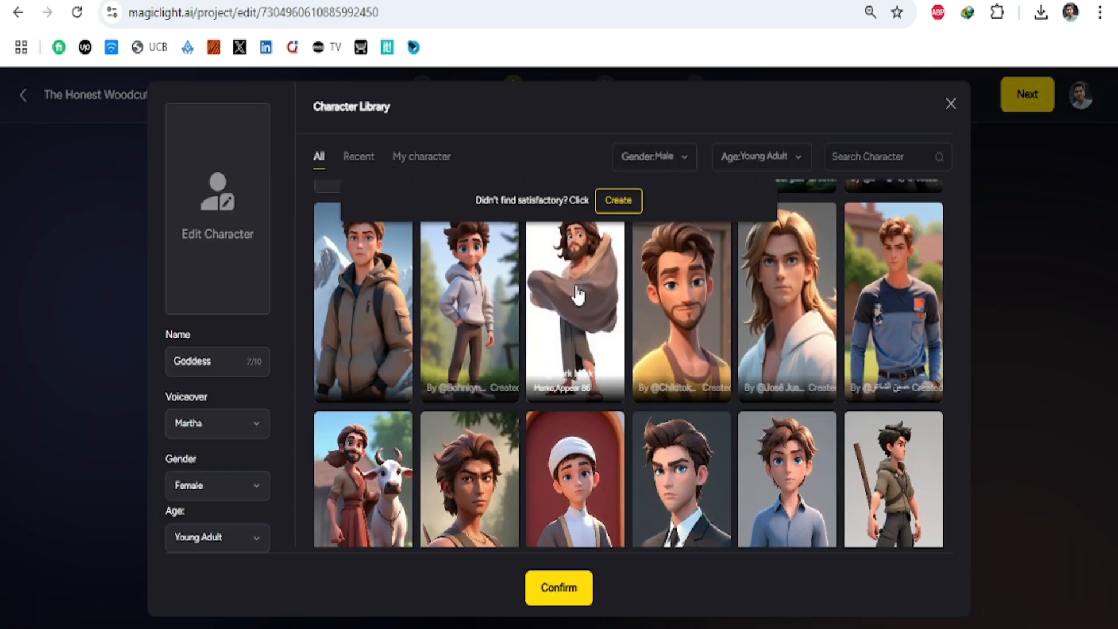
pyautogui.scroll(-5, 676, 361)
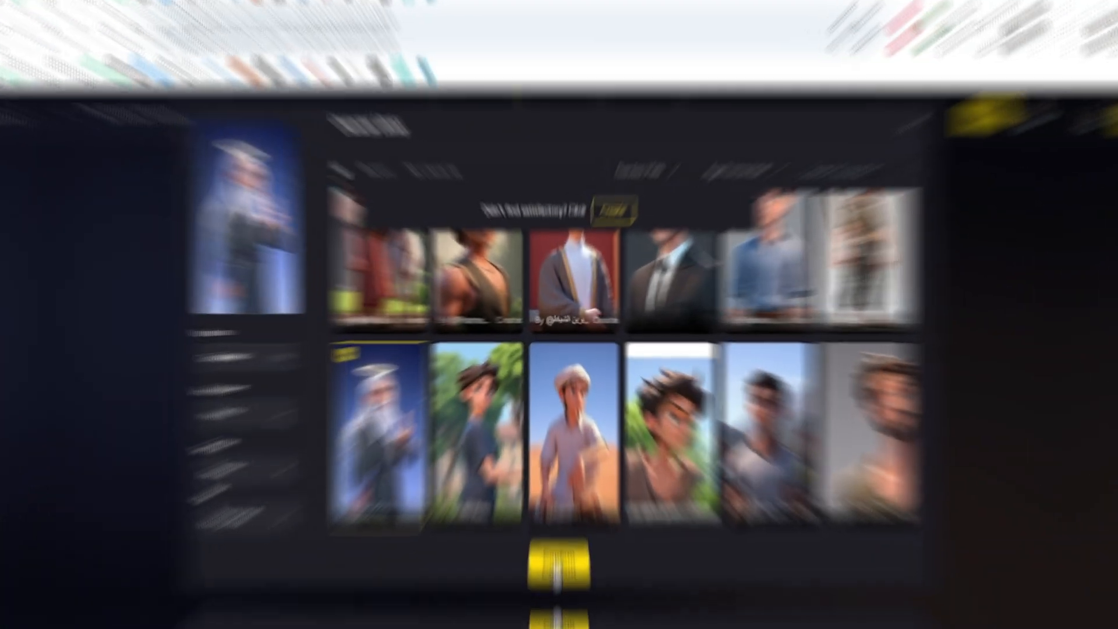
pyautogui.click(554, 586)
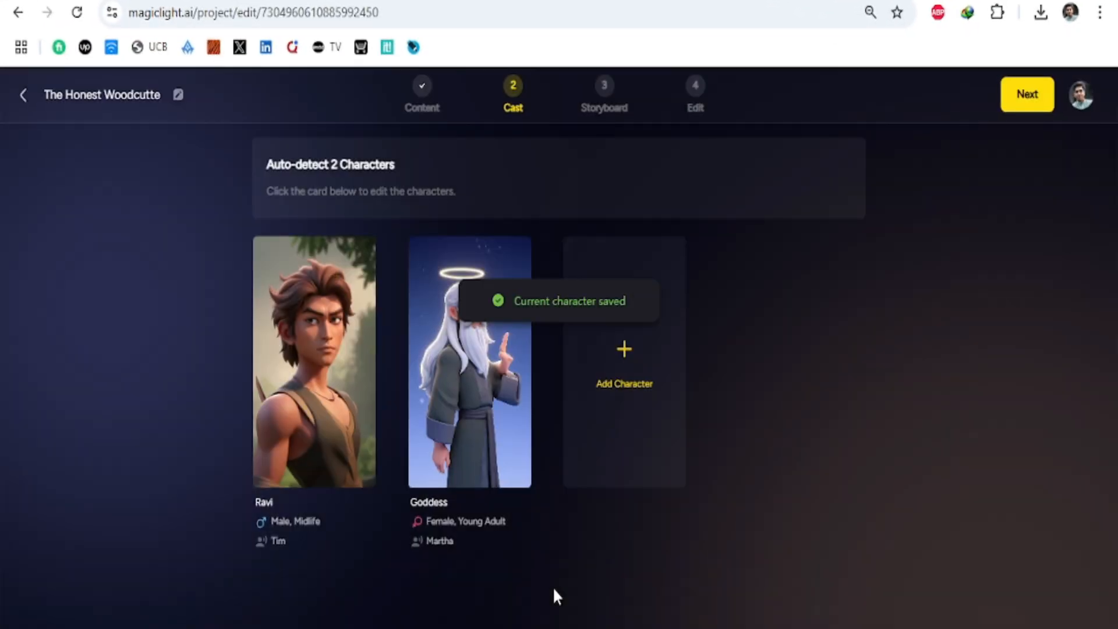
pyautogui.click(1023, 98)
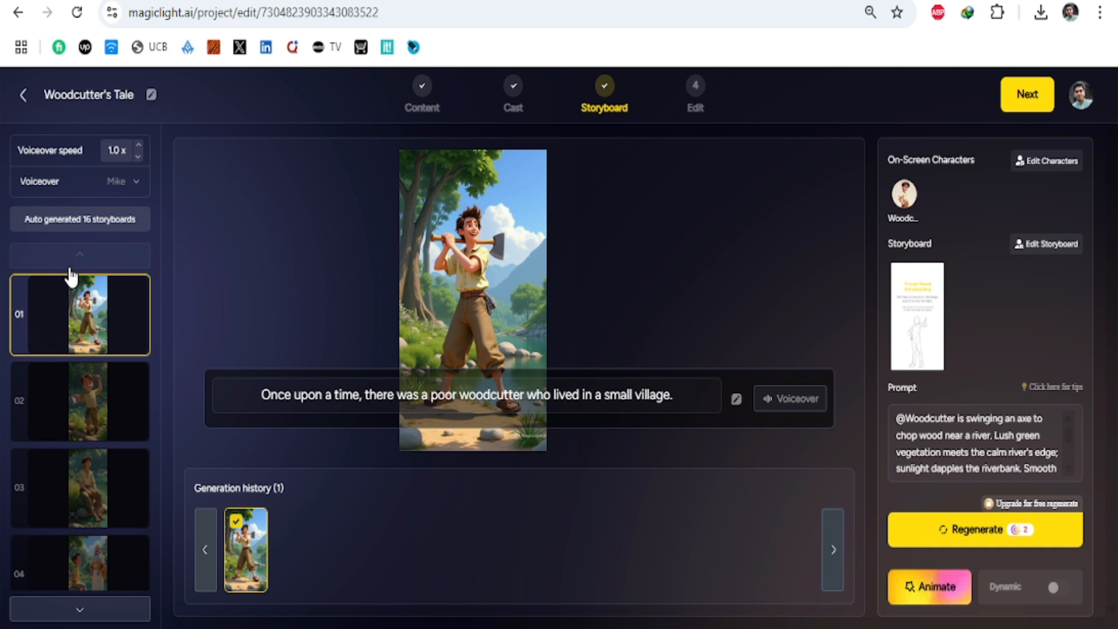
# Step: Look through all the generated storyboards and check the images, subtitles and prompts of the first three
pyautogui.scroll(-1, 93, 327)
pyautogui.scroll(-1, 93, 327)
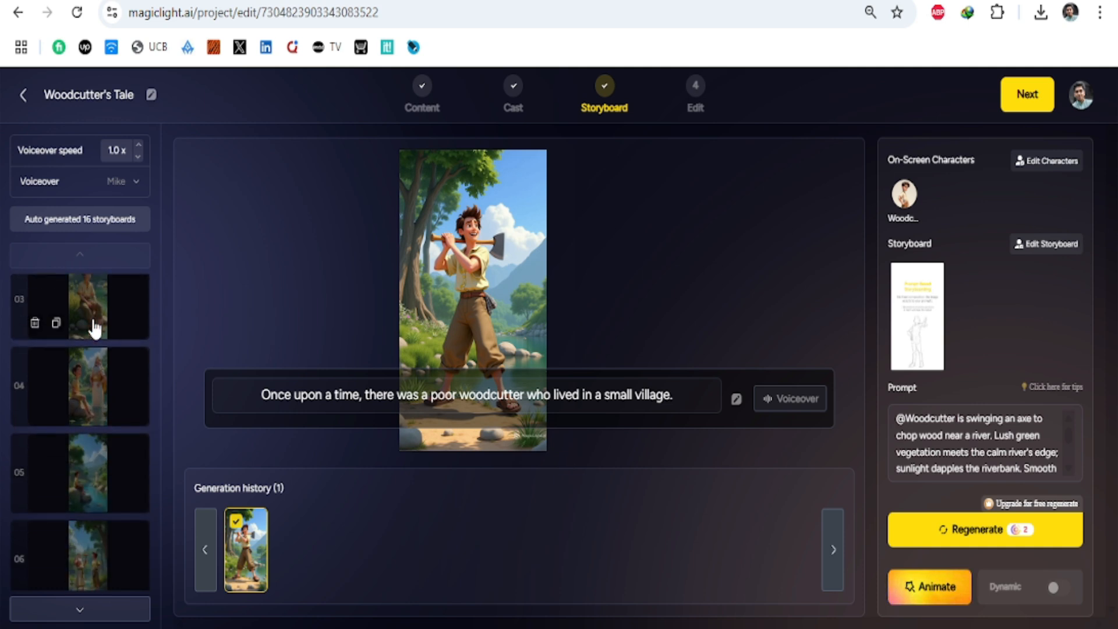
pyautogui.scroll(-10, 94, 329)
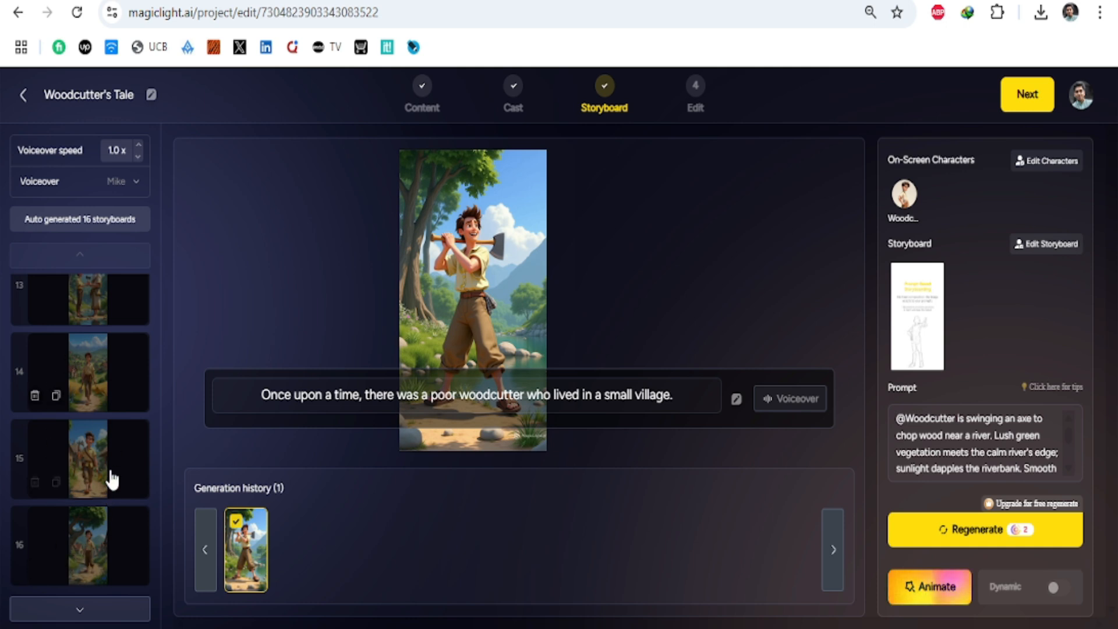
pyautogui.scroll(3, 111, 479)
pyautogui.scroll(9, 111, 479)
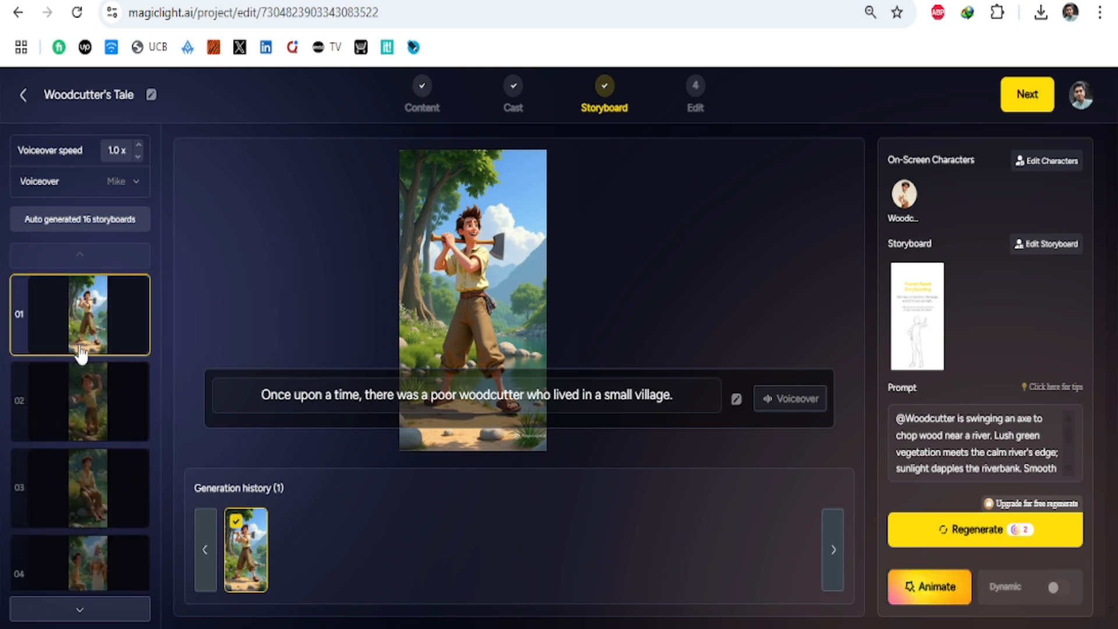
pyautogui.click(90, 419)
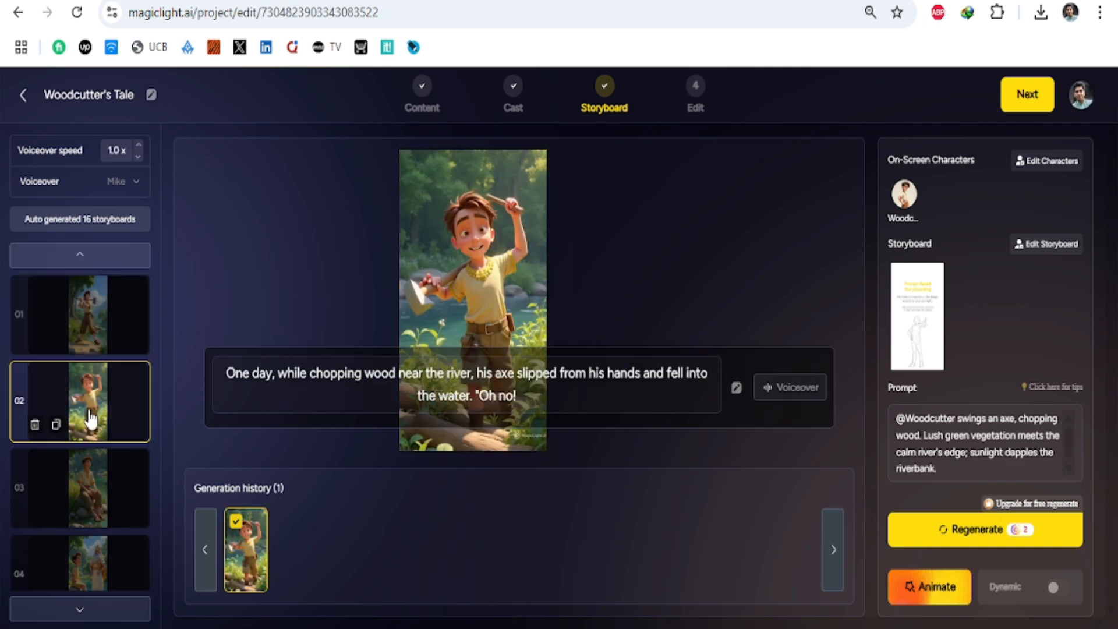
pyautogui.click(94, 491)
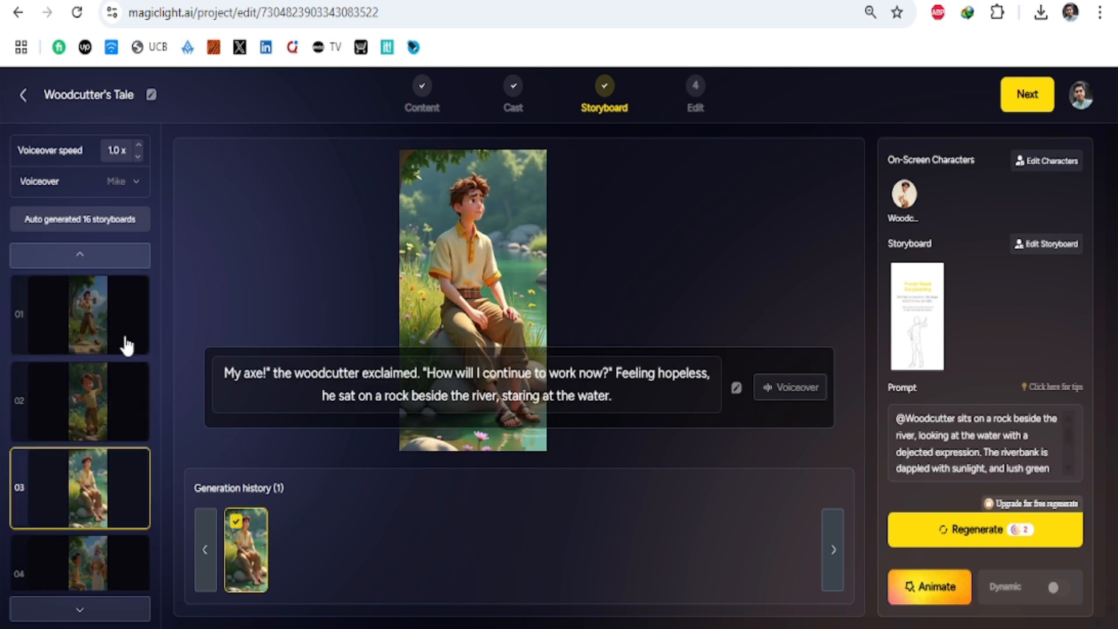
pyautogui.click(90, 319)
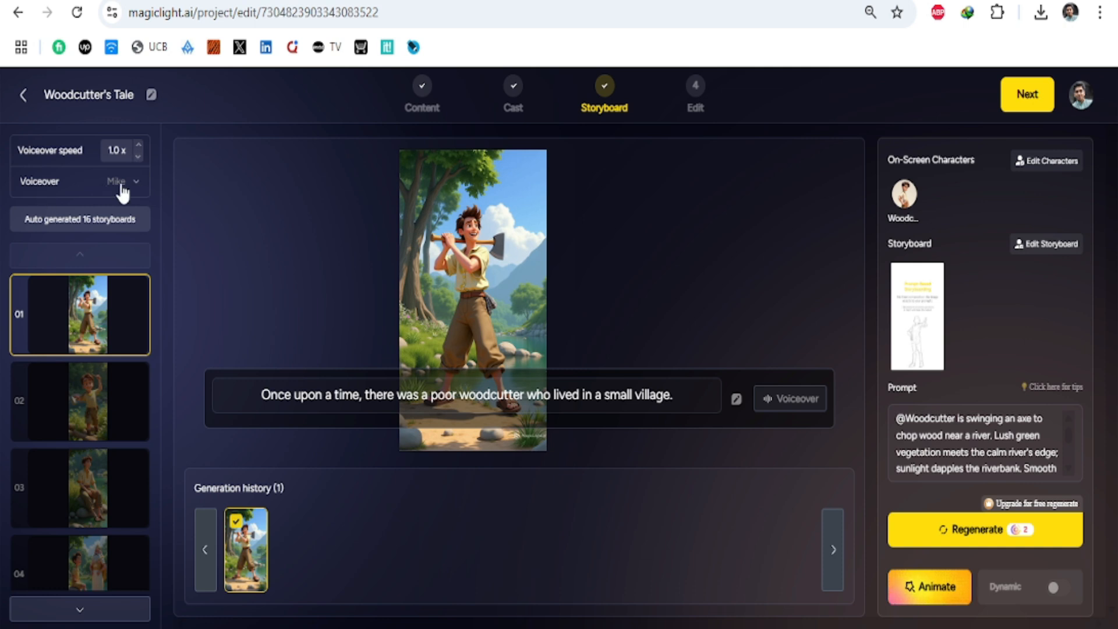
# Step: Set the storyboard voiceover to Tim
pyautogui.click(137, 186)
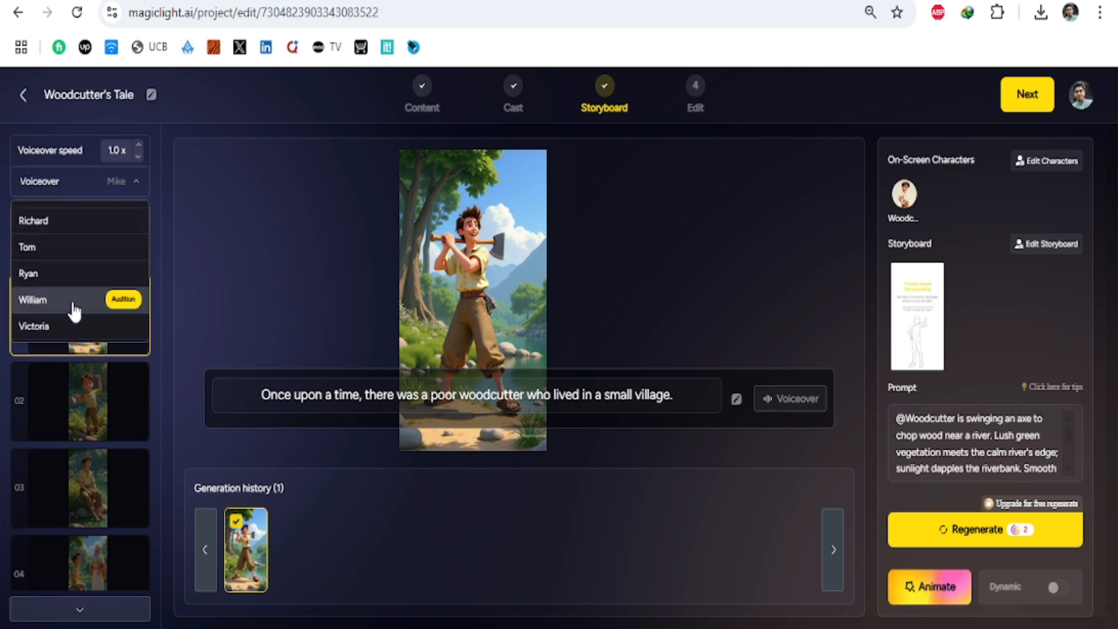
pyautogui.scroll(-3, 74, 312)
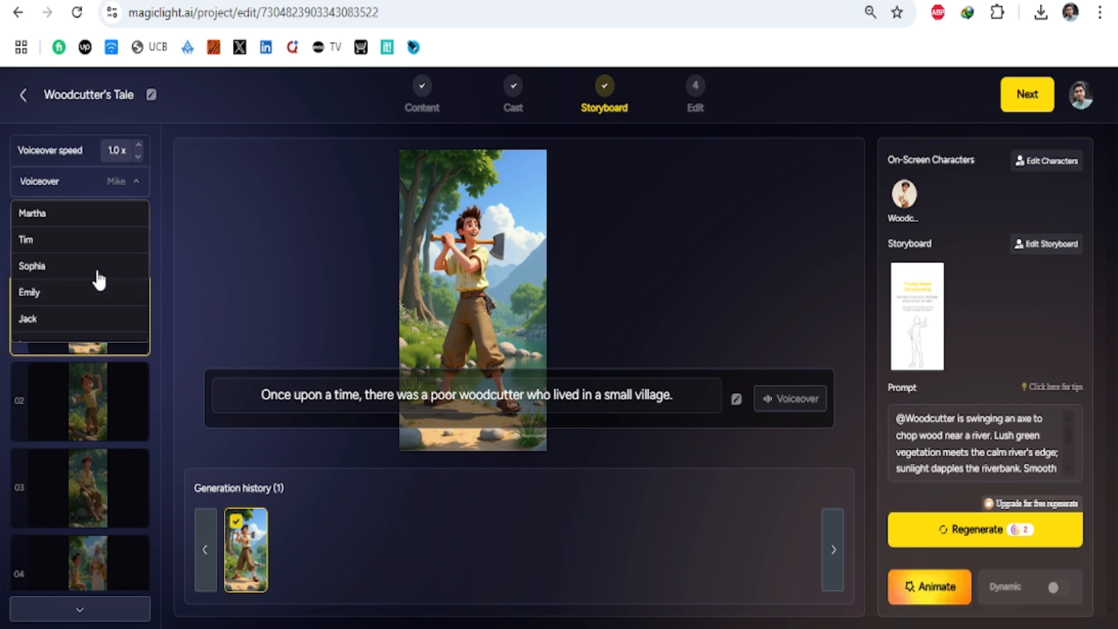
pyautogui.click(52, 238)
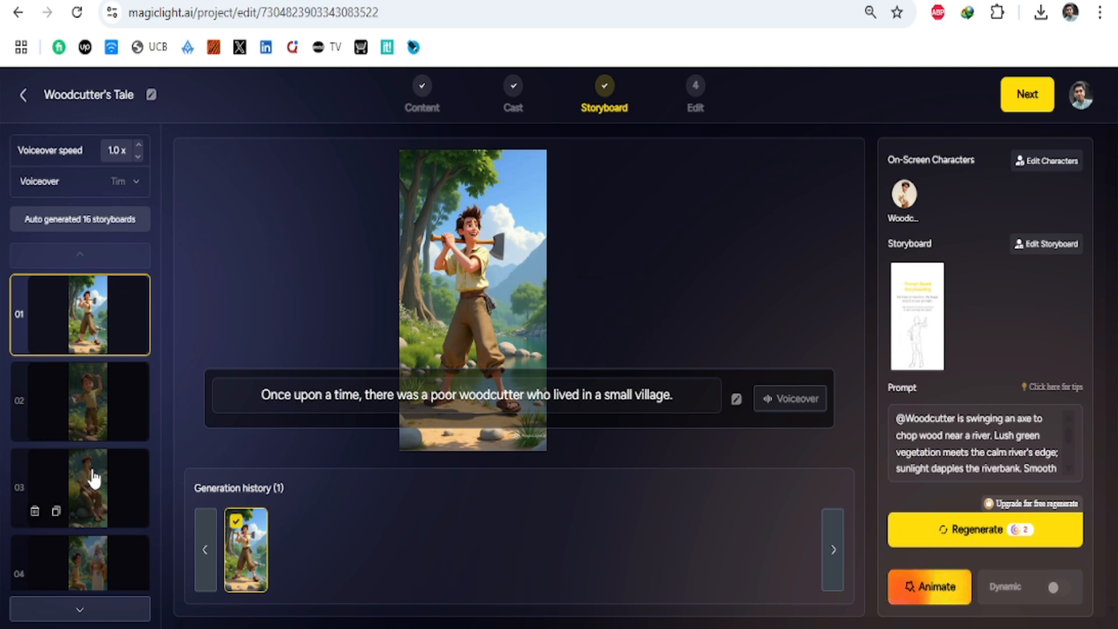
# Step: Check storyboard 02, return to storyboard 01 and examine the animation methods offered for it without applying any
pyautogui.click(107, 399)
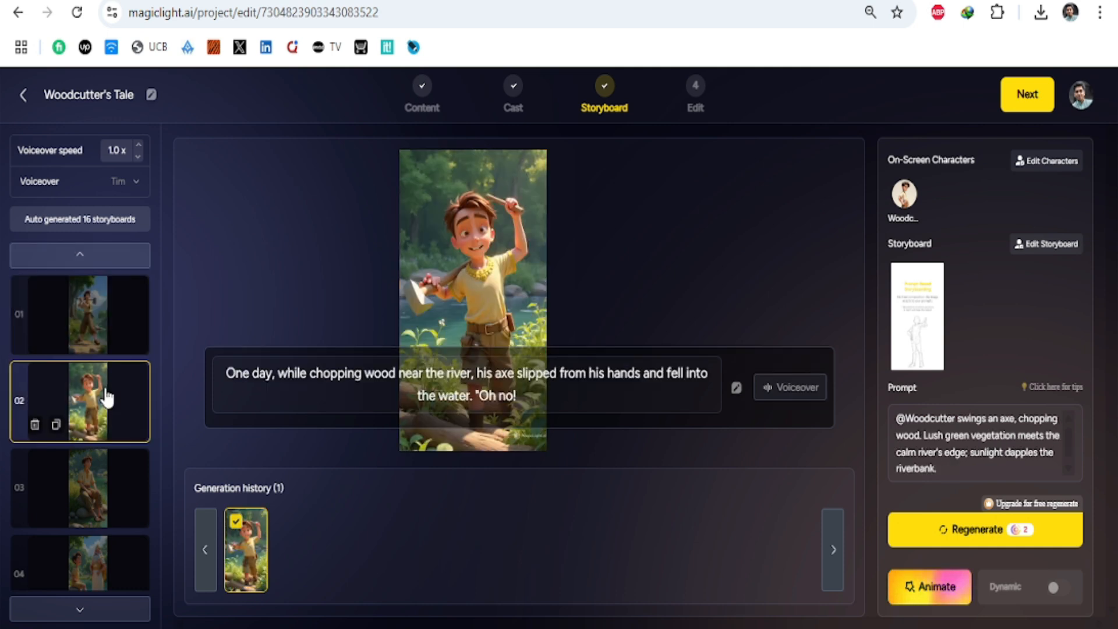
pyautogui.click(98, 320)
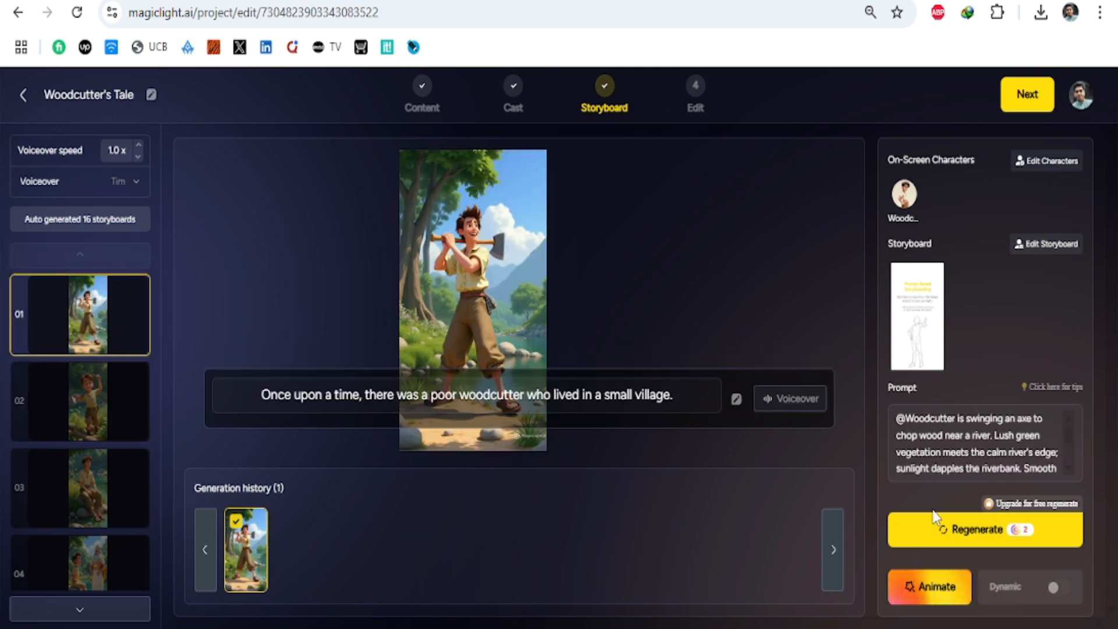
pyautogui.click(919, 601)
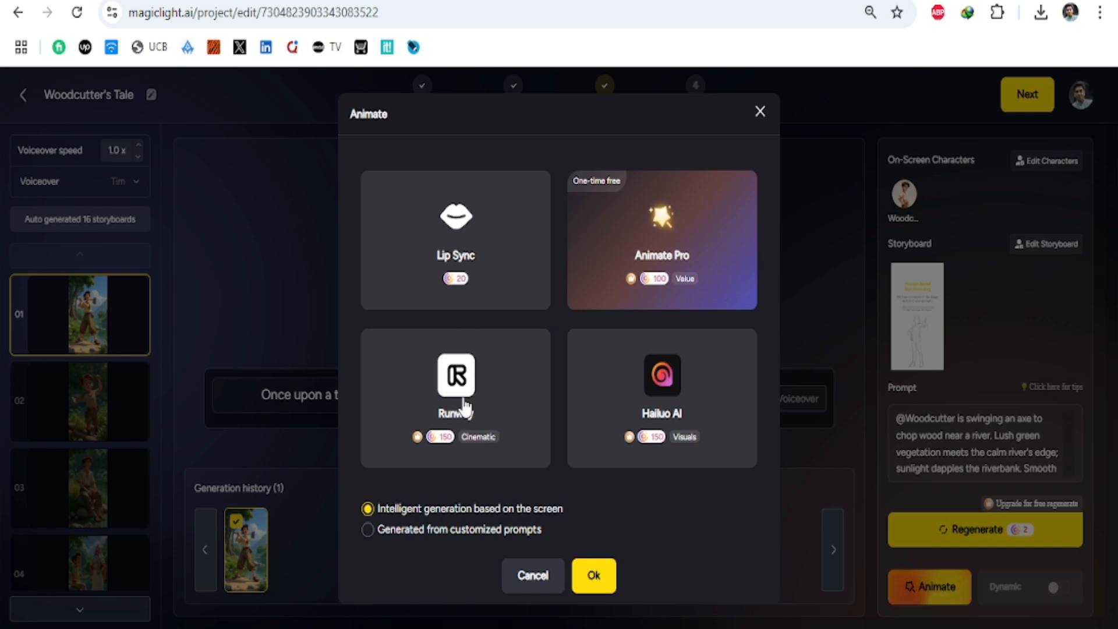
pyautogui.click(596, 580)
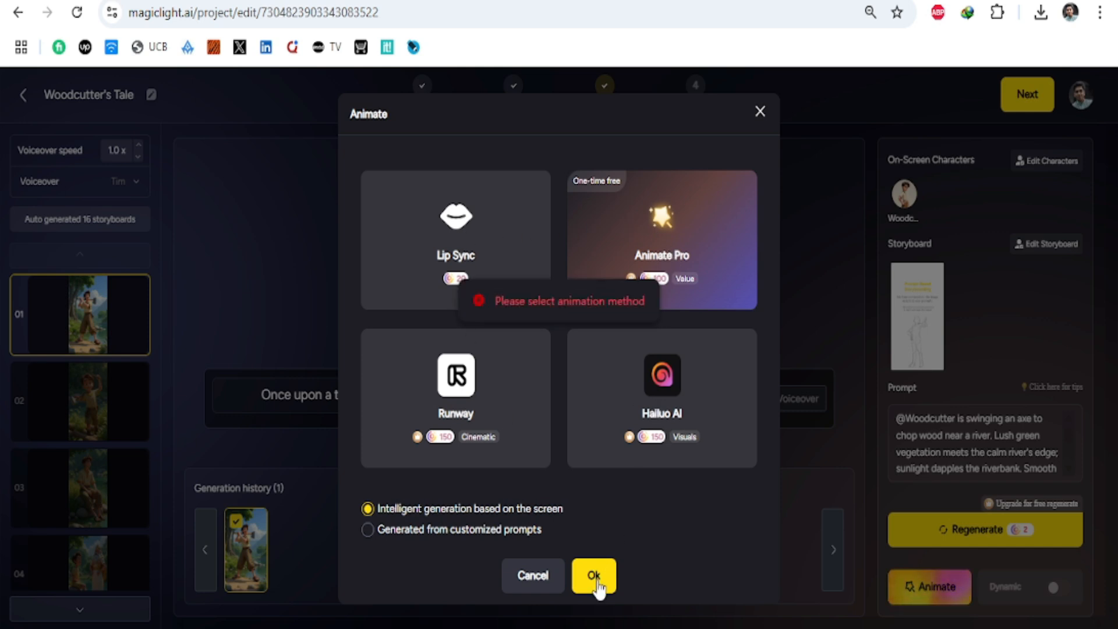
pyautogui.click(546, 579)
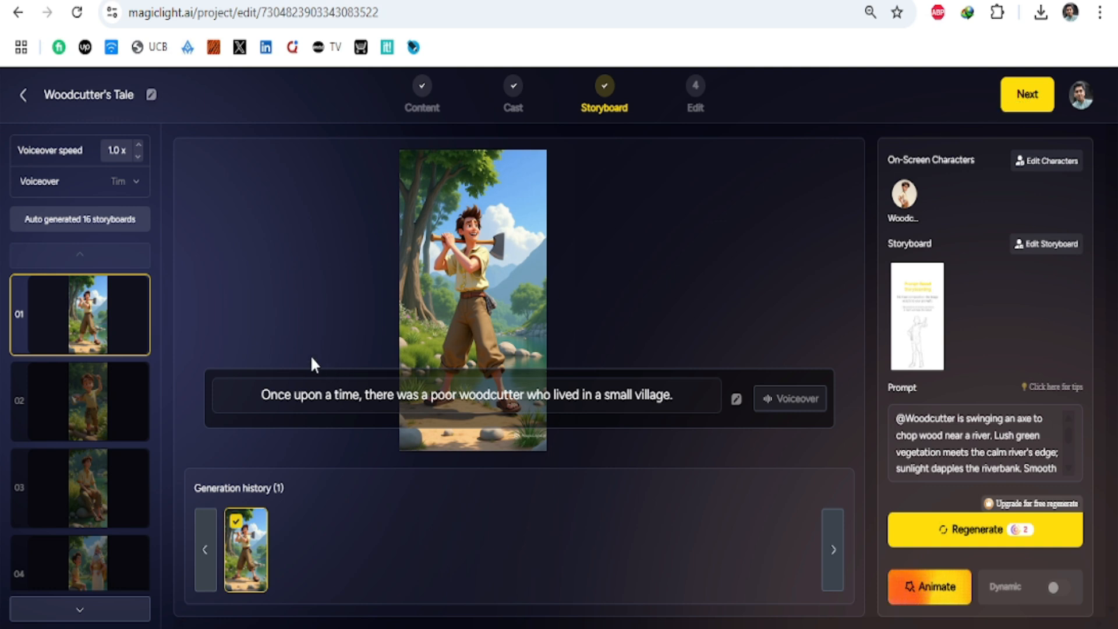
# Step: Reload the project page after comparing the first two storyboards, and continue to the Edit stage
pyautogui.click(106, 396)
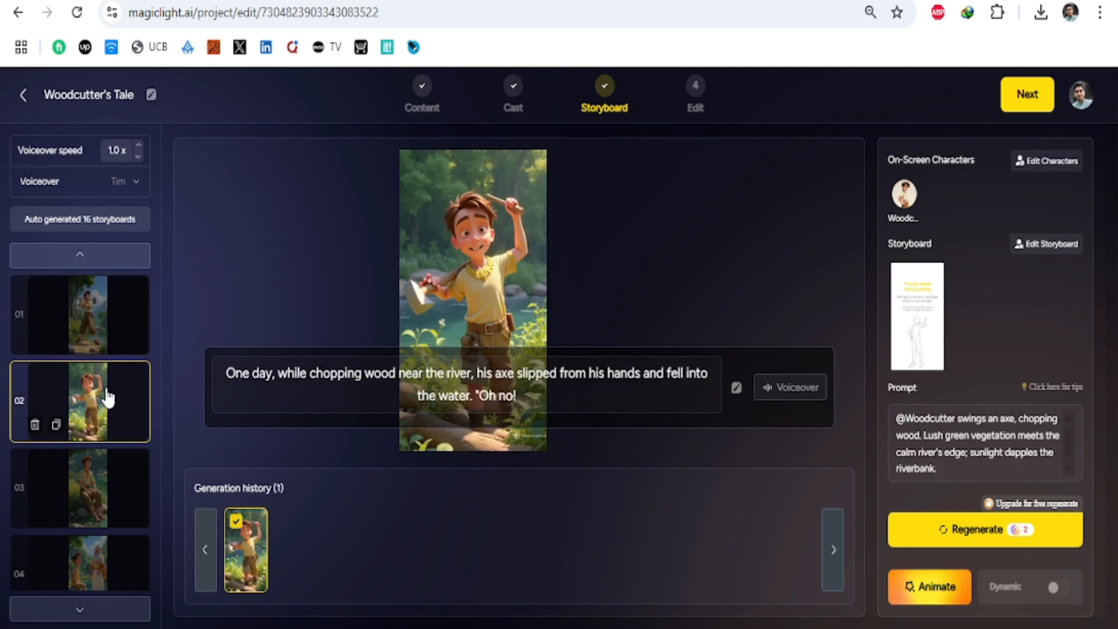
pyautogui.click(85, 321)
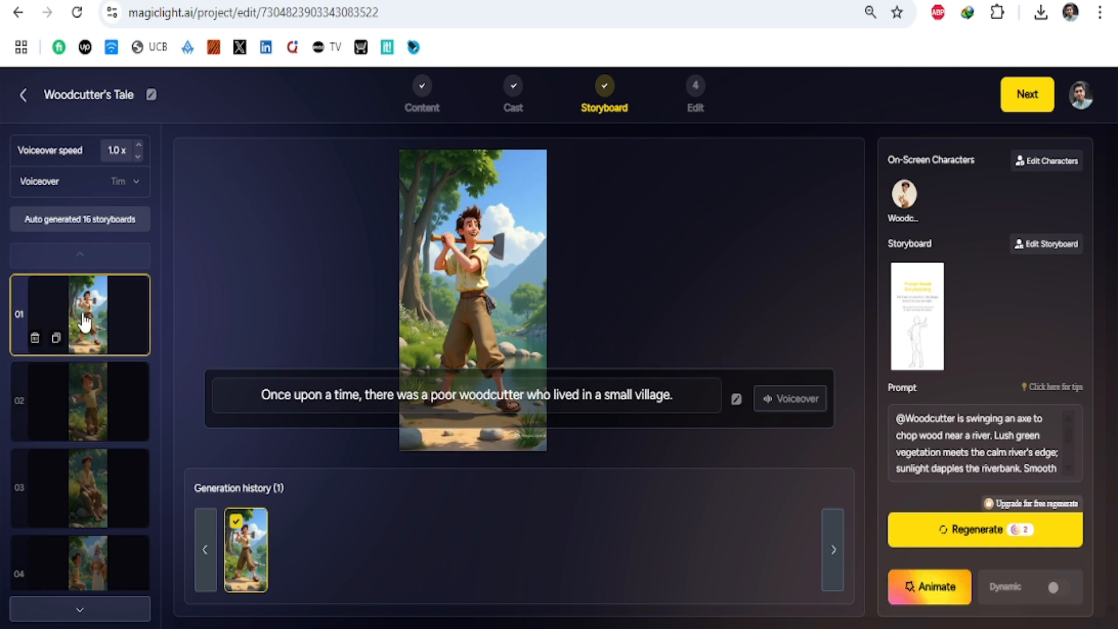
pyautogui.click(88, 421)
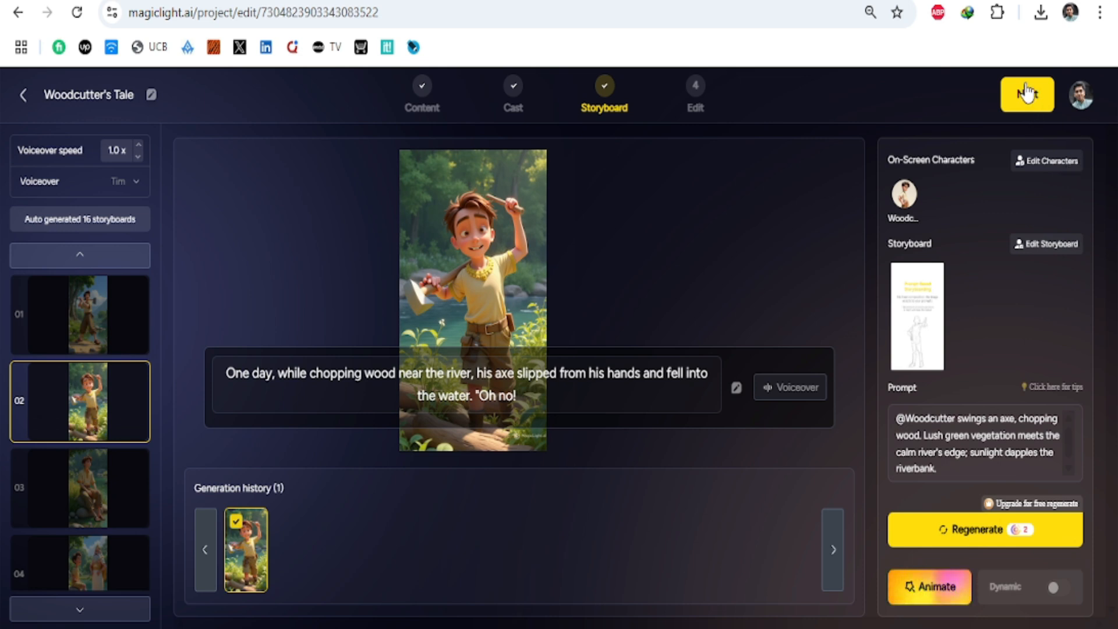
pyautogui.click(78, 12)
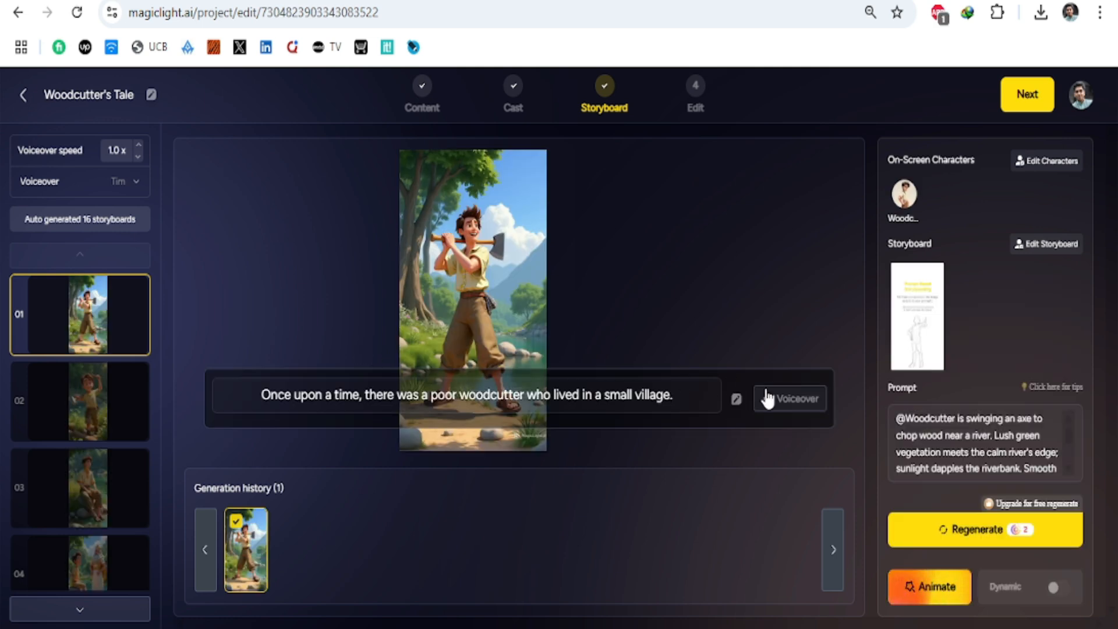
pyautogui.click(1023, 96)
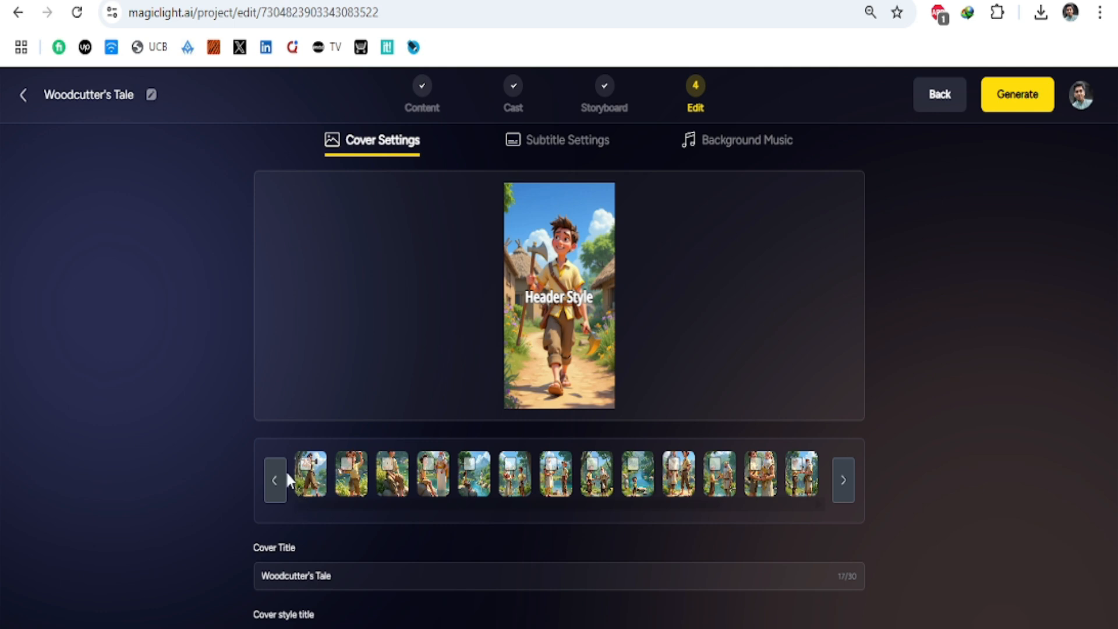
# Step: Try several storyboard images as the cover and choose the fourth, with the woodcutter on a rock beside the bearded figure
pyautogui.click(562, 481)
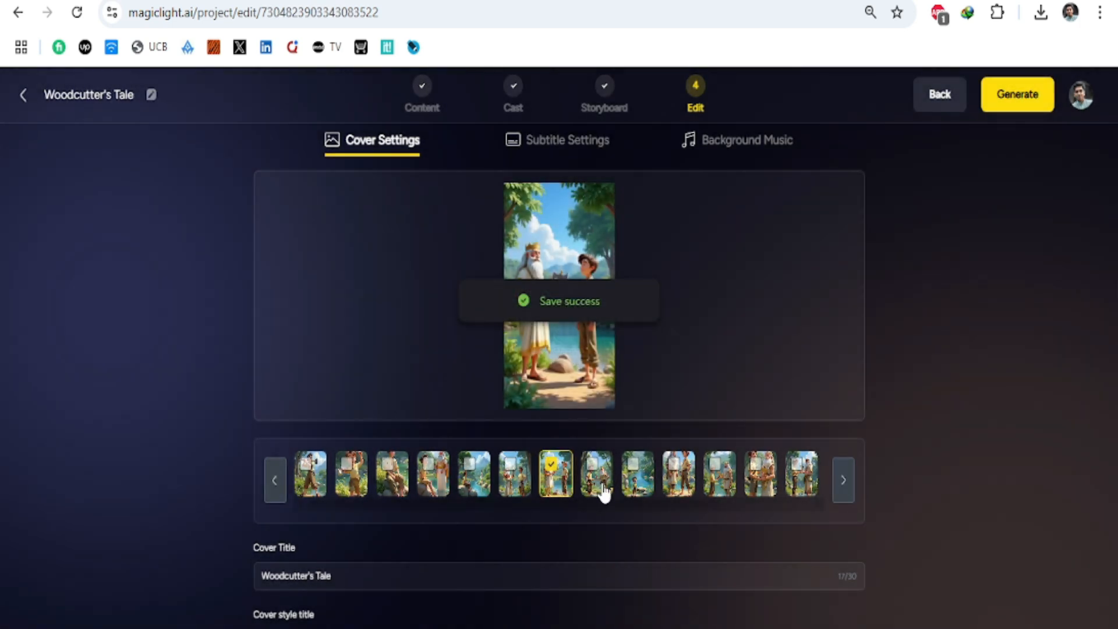
pyautogui.click(602, 483)
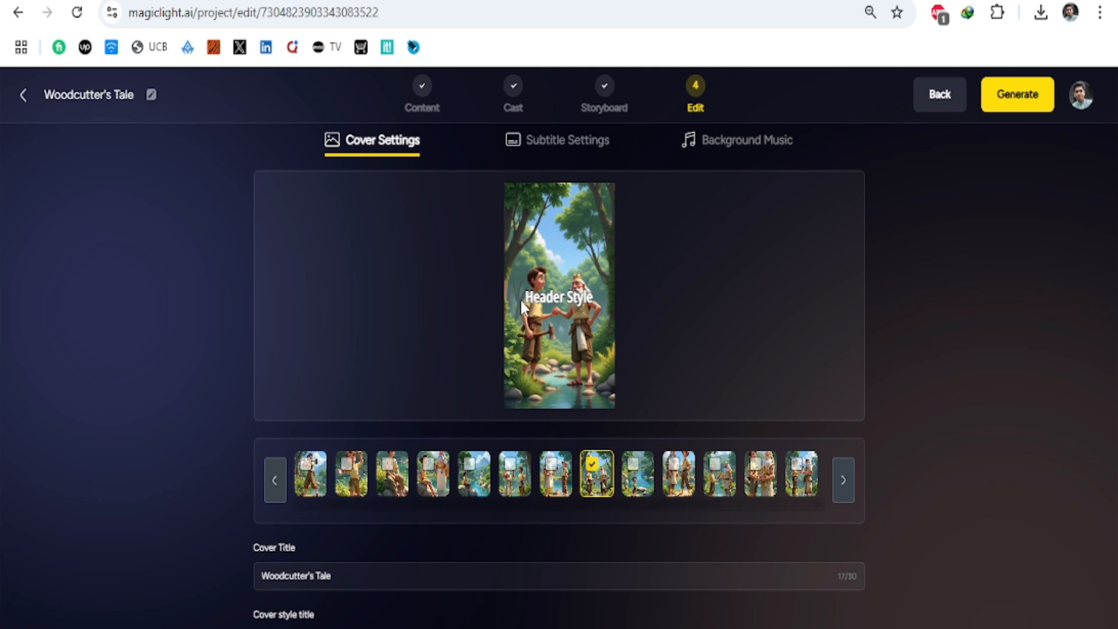
pyautogui.click(446, 483)
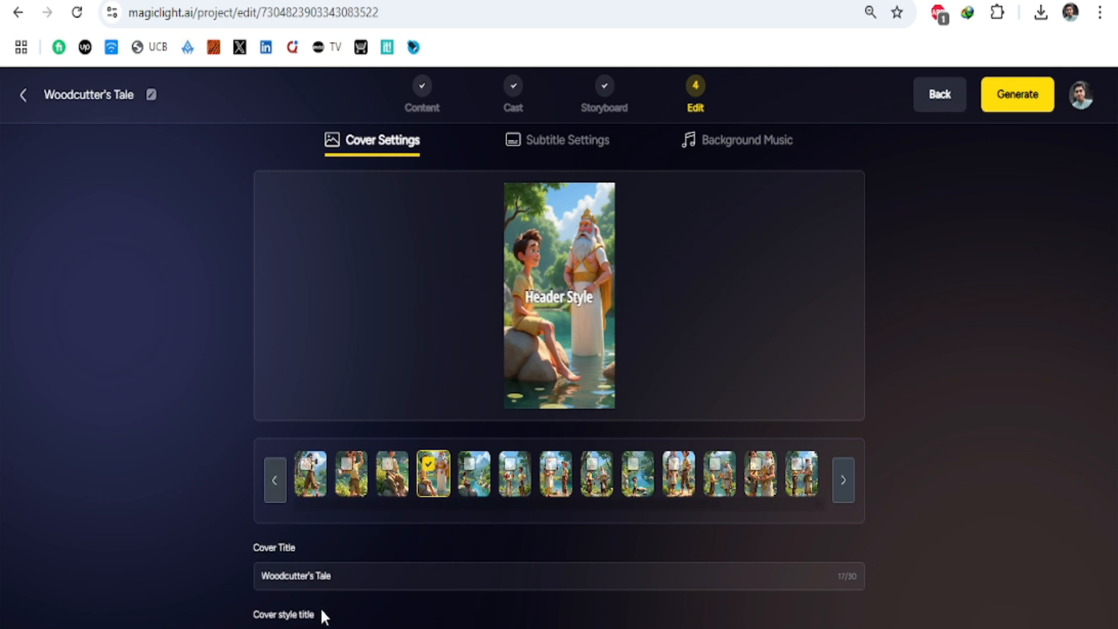
# Step: Preview the blue handwritten cover title style and choose the bold white style with the orange outline
pyautogui.scroll(-3, 343, 574)
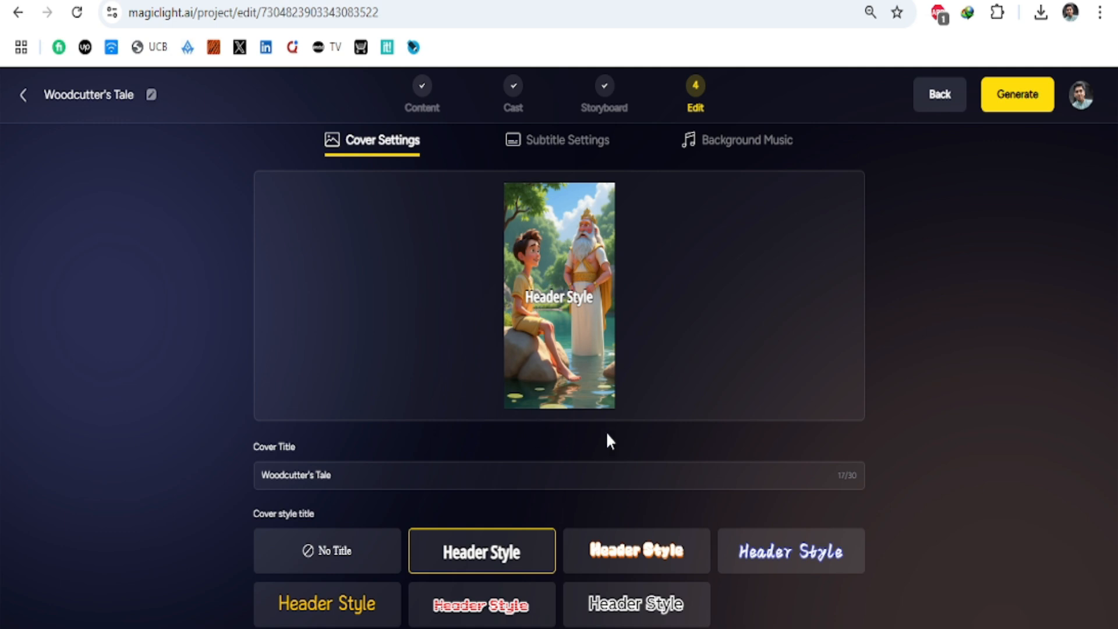
pyautogui.click(802, 562)
pyautogui.click(619, 566)
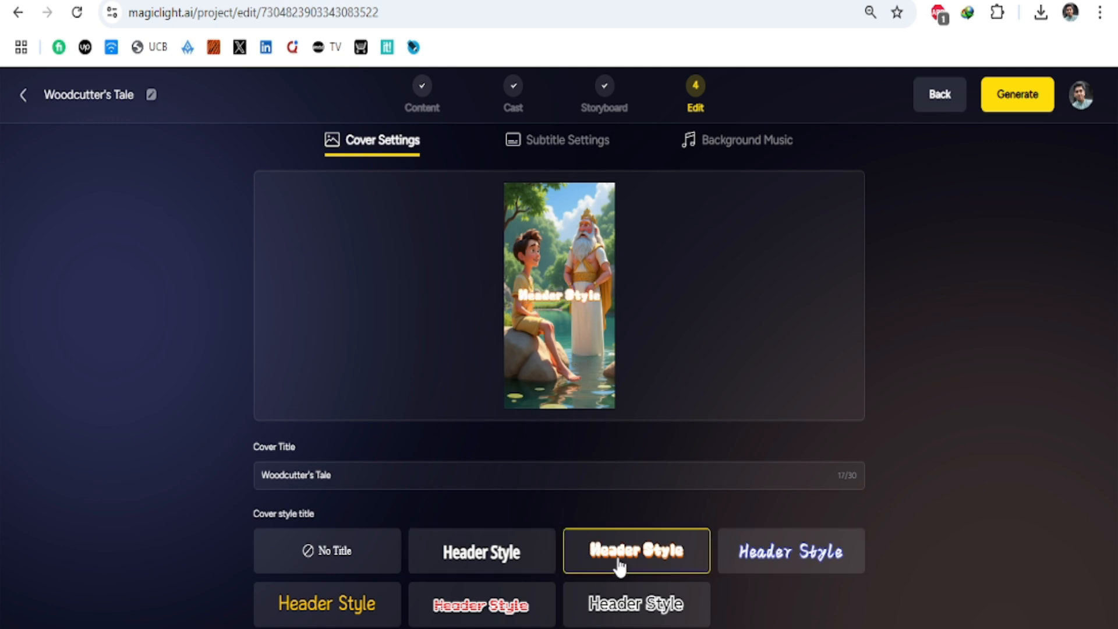
# Step: Choose the plain bold white style for the cover title and the white style with the black outline for the subtitles
pyautogui.click(517, 614)
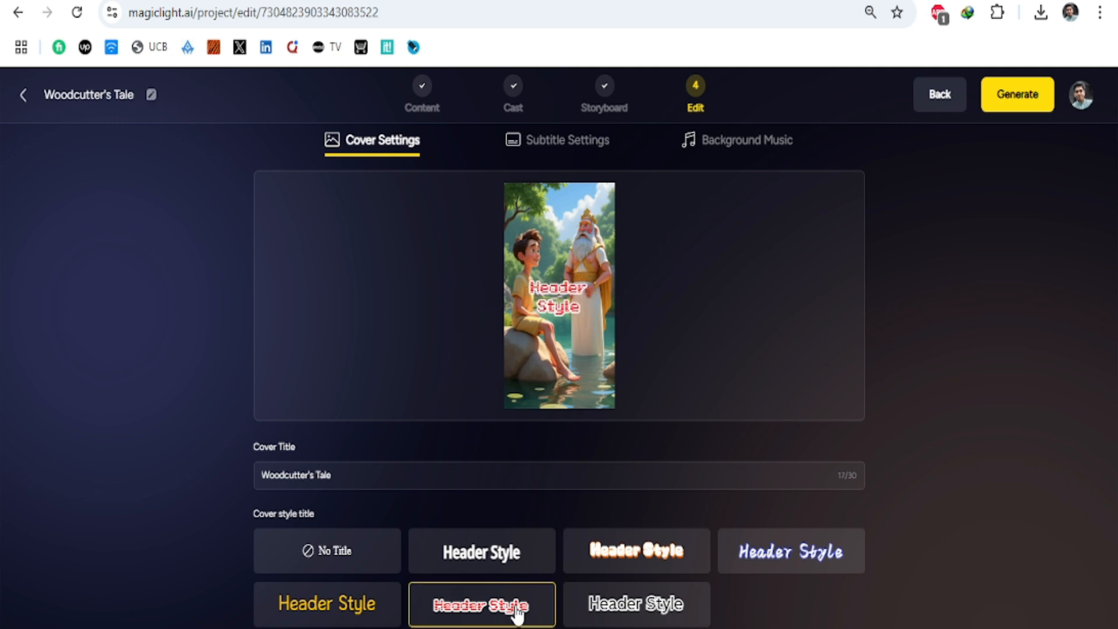
pyautogui.click(499, 565)
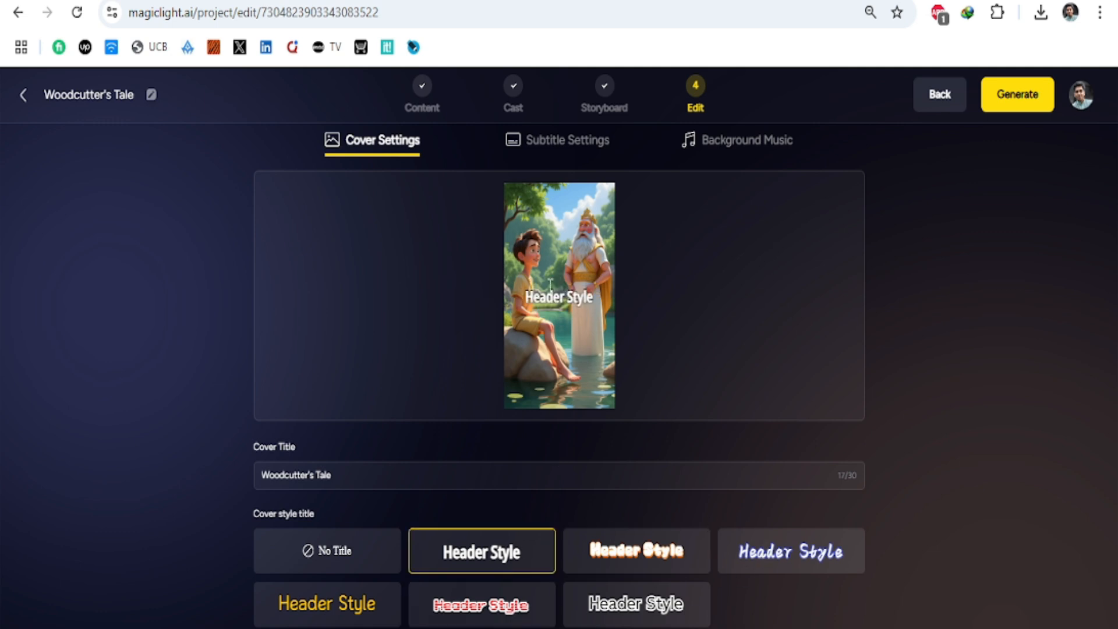
pyautogui.click(557, 142)
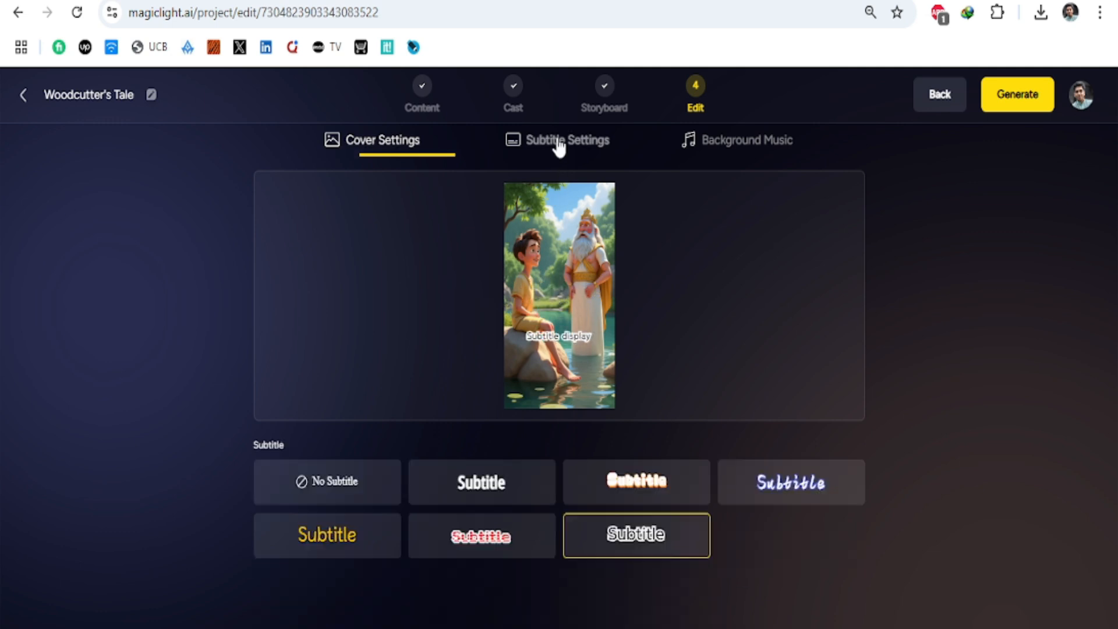
pyautogui.click(488, 499)
pyautogui.click(623, 540)
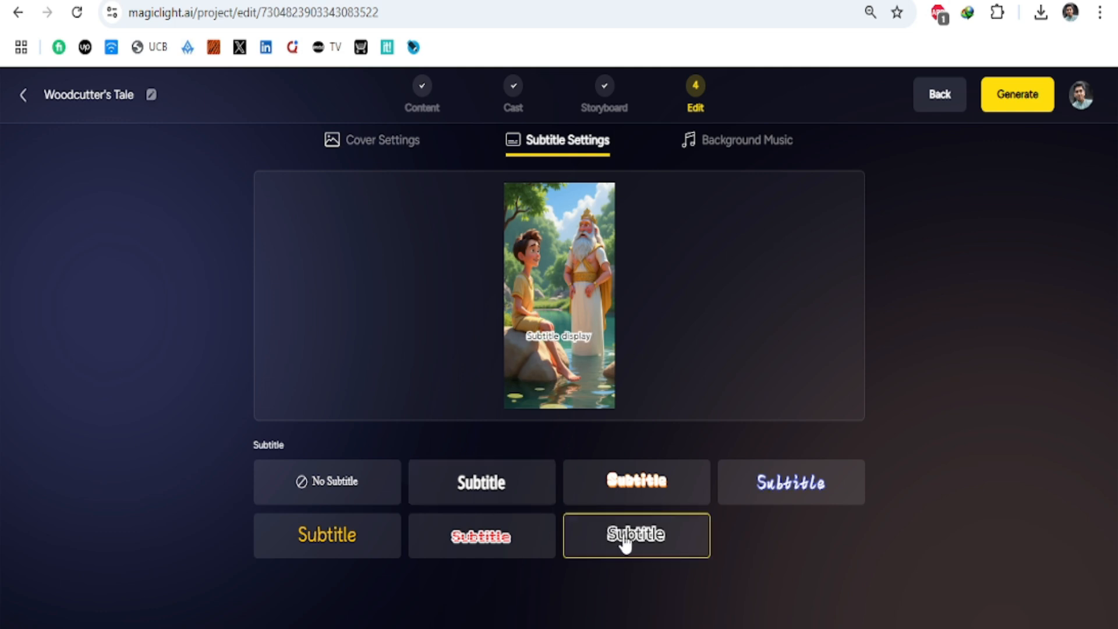
# Step: Try Slack Lyfe as the background music, listen to its preview, and set the music back to None
pyautogui.click(730, 143)
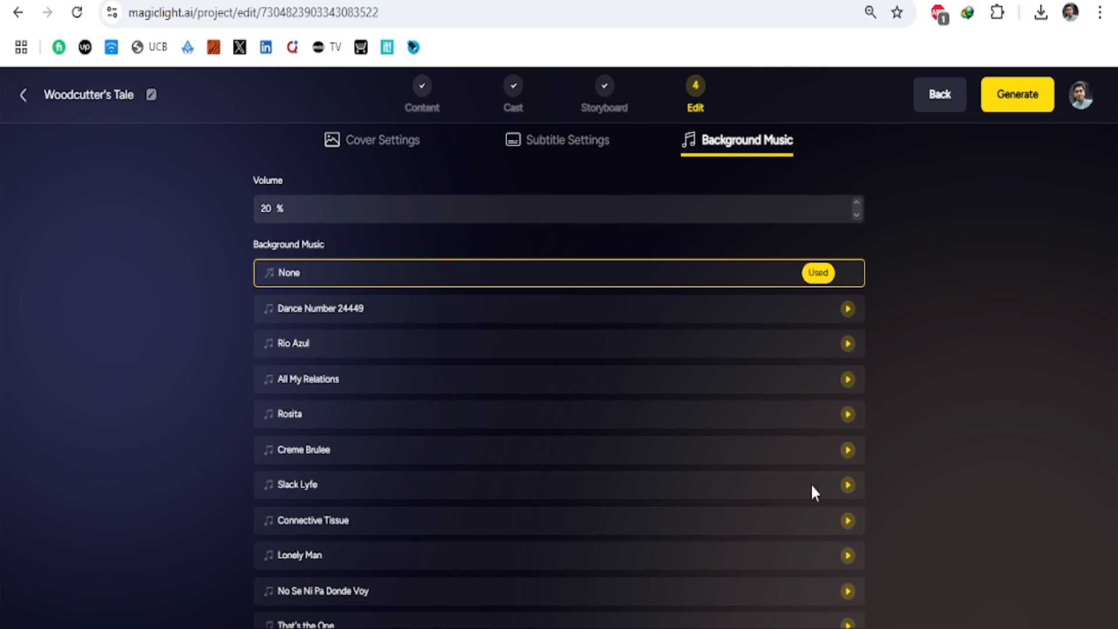
pyautogui.click(833, 488)
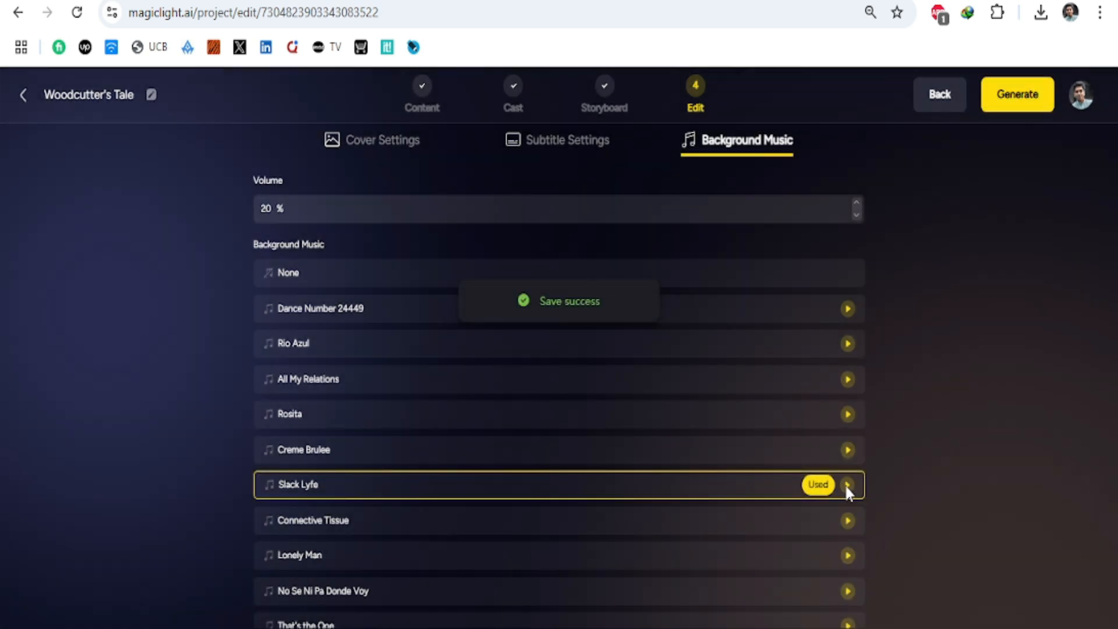
pyautogui.click(847, 486)
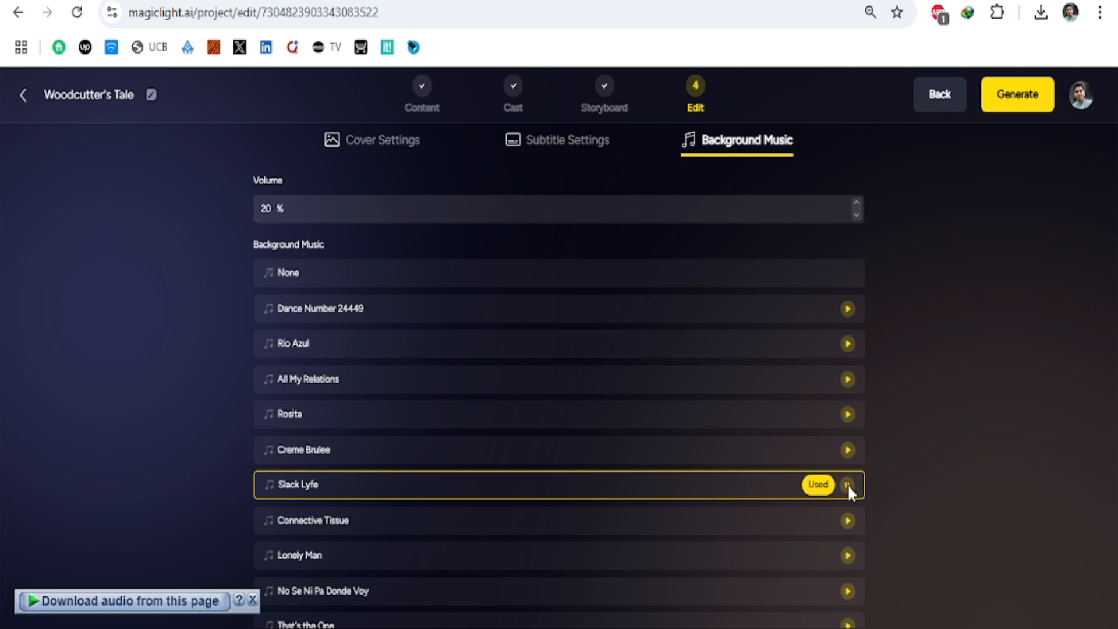
pyautogui.click(417, 281)
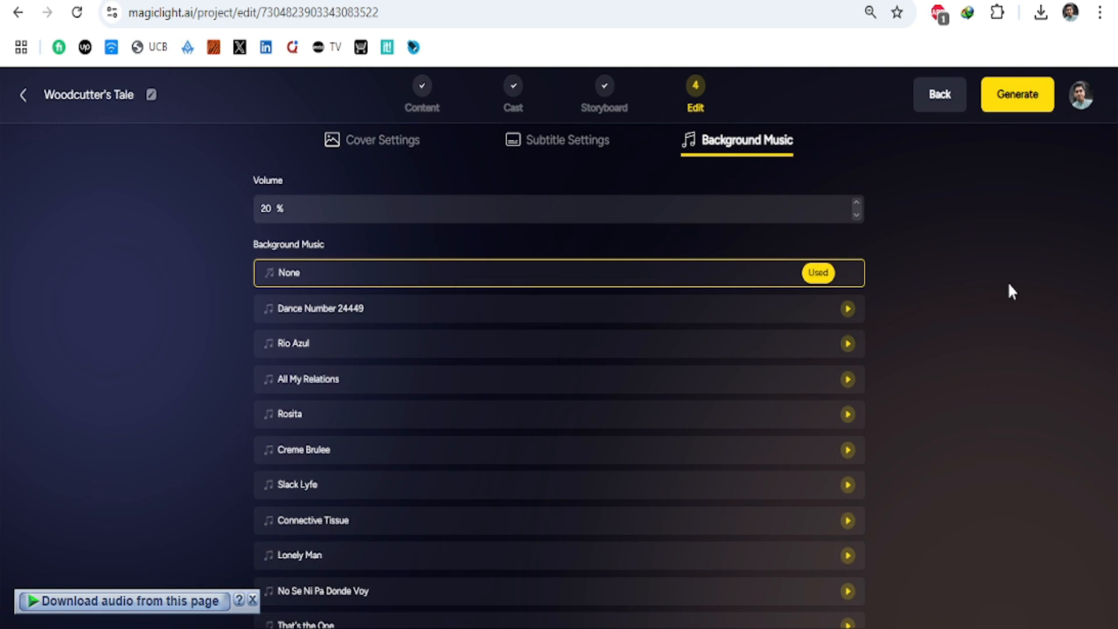
# Step: Generate the video in the 9:16 ratio and retry loading the project data to open the result
pyautogui.click(1019, 98)
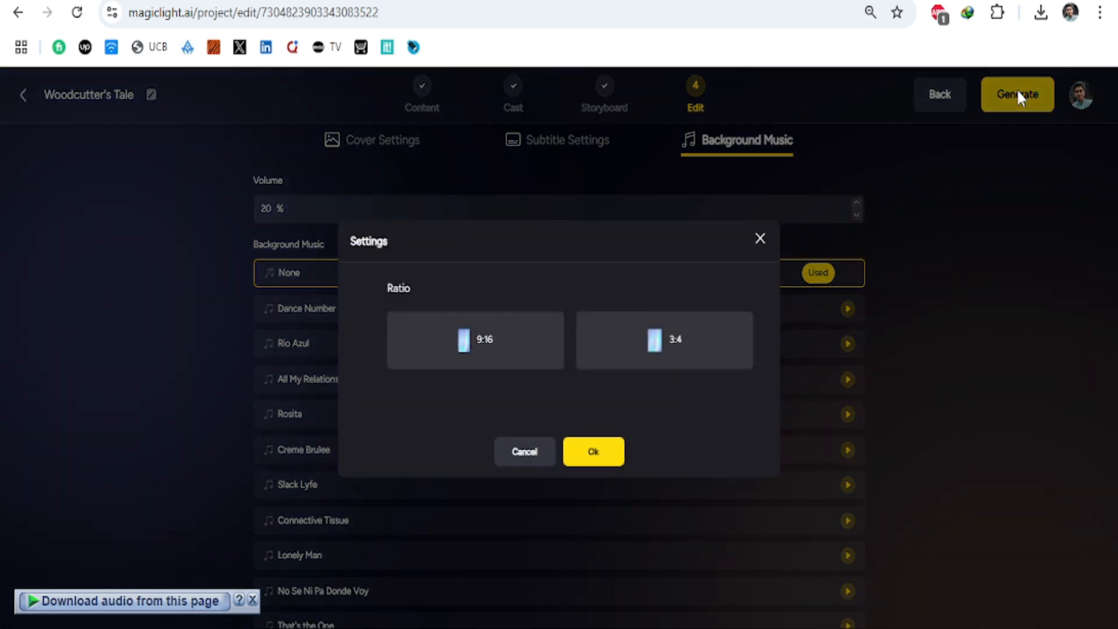
pyautogui.click(513, 352)
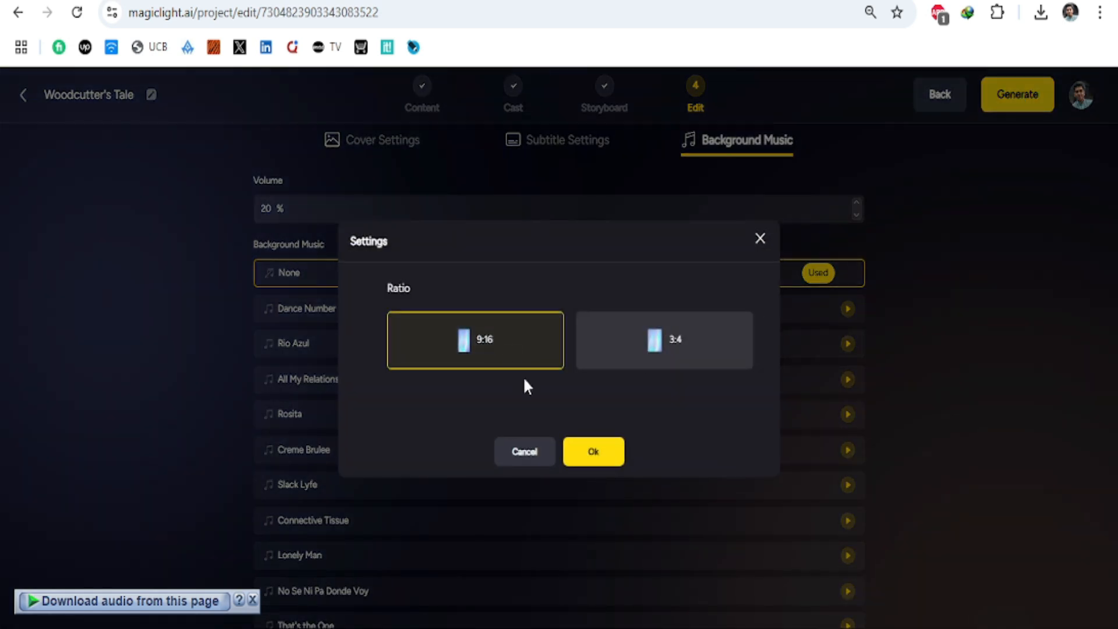
pyautogui.click(605, 455)
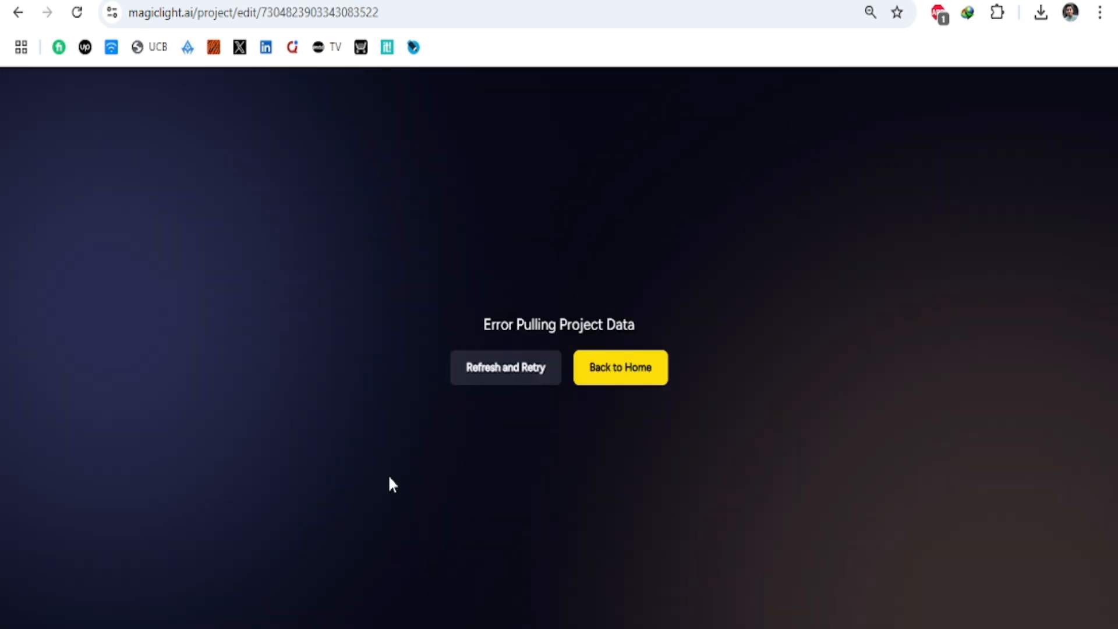
pyautogui.click(485, 379)
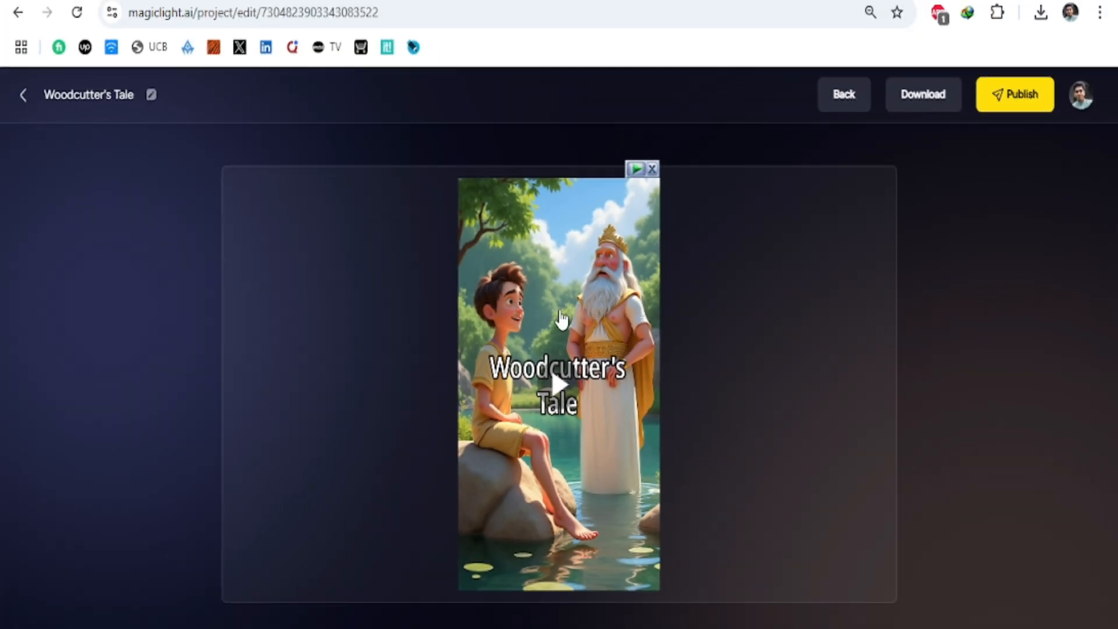
# Step: Open the download options for the generated Woodcutter's Tale video
pyautogui.click(935, 103)
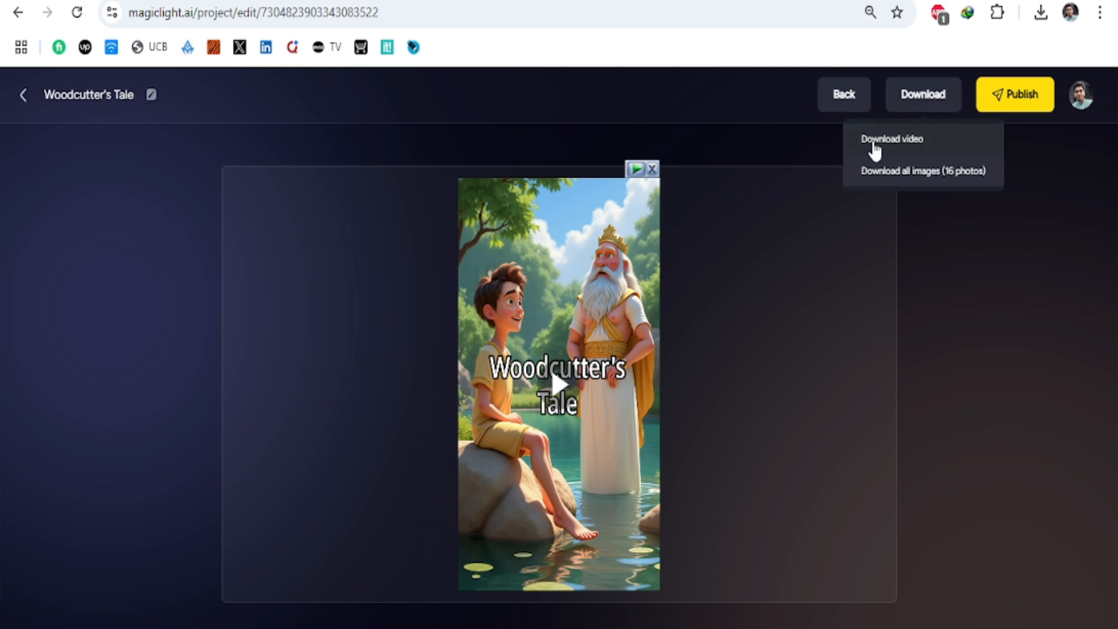